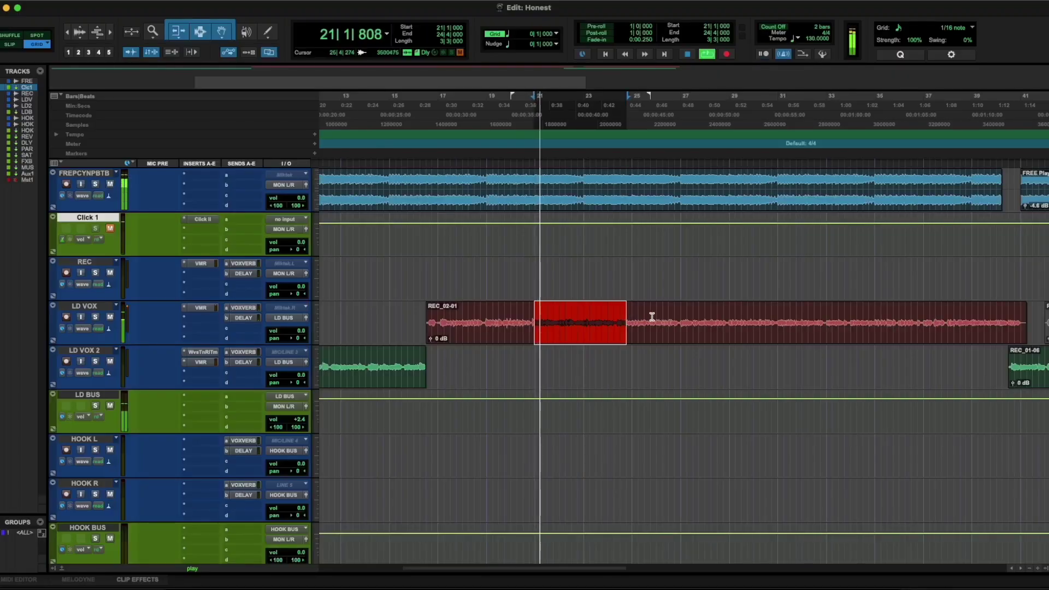
Select the LD VOX vocal from 20|4|438 to 27|1|000 and play it back
{"action": "left_click", "coordinate": [680, 312], "text": "shift"}
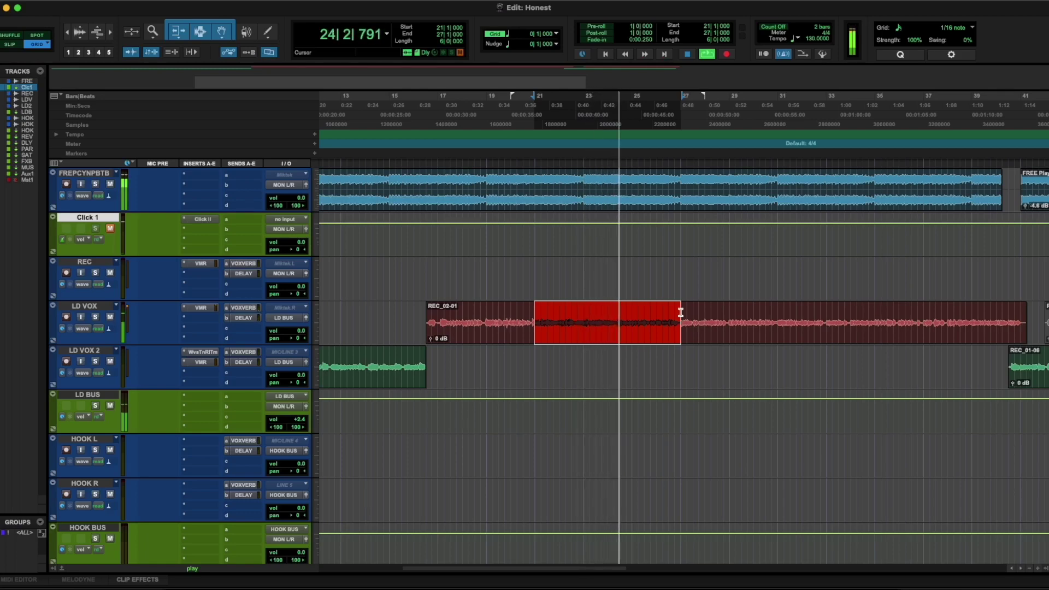
{"action": "key", "text": "space"}
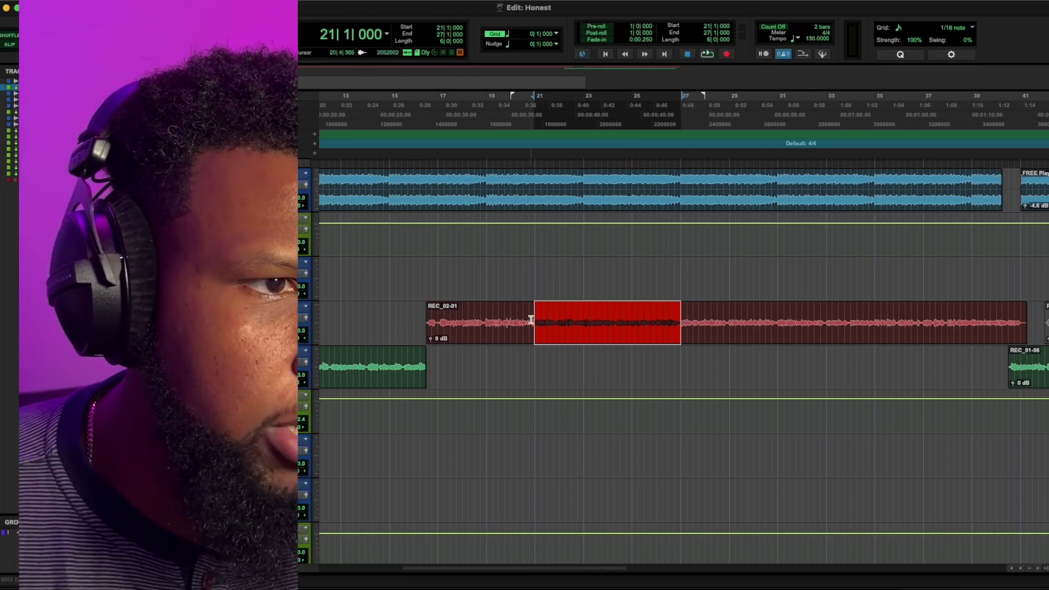
{"action": "left_click", "coordinate": [531, 319], "text": "shift"}
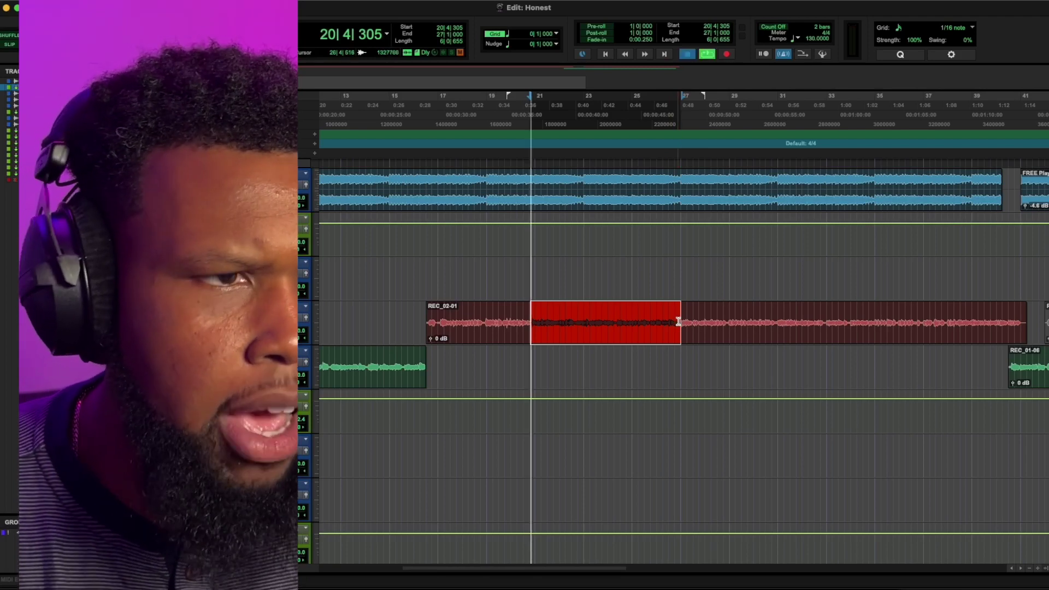
{"action": "key", "text": "space"}
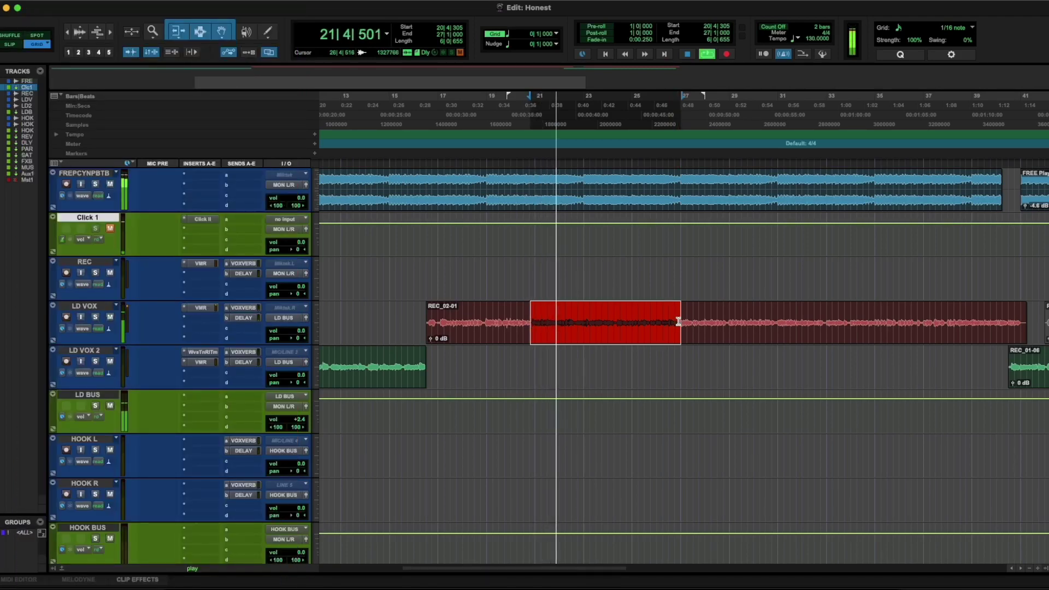
{"action": "key", "text": "t"}
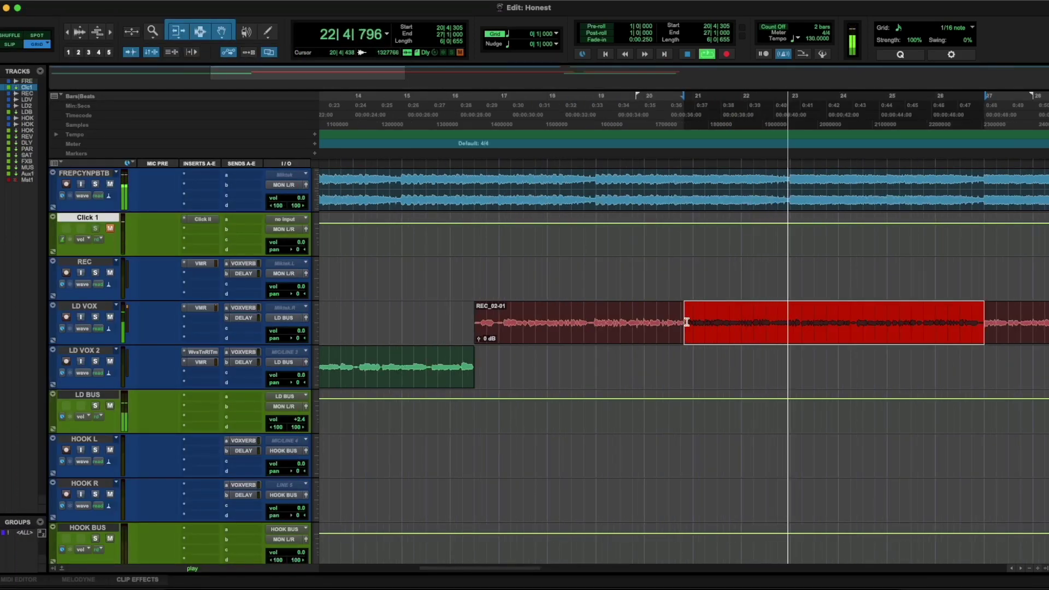
{"action": "left_click", "coordinate": [687, 322], "text": "shift"}
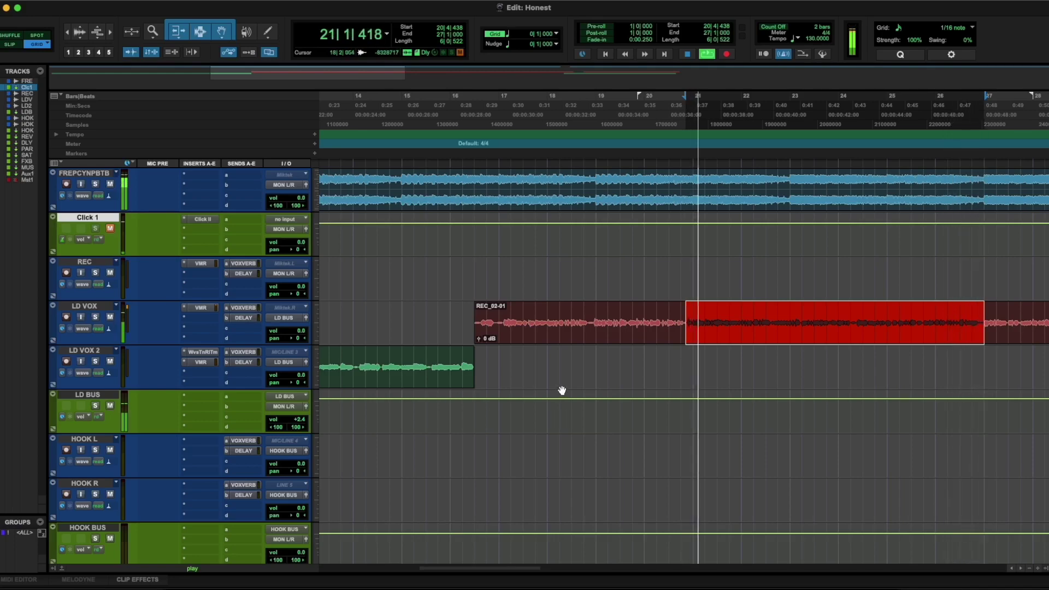
{"action": "key", "text": "space"}
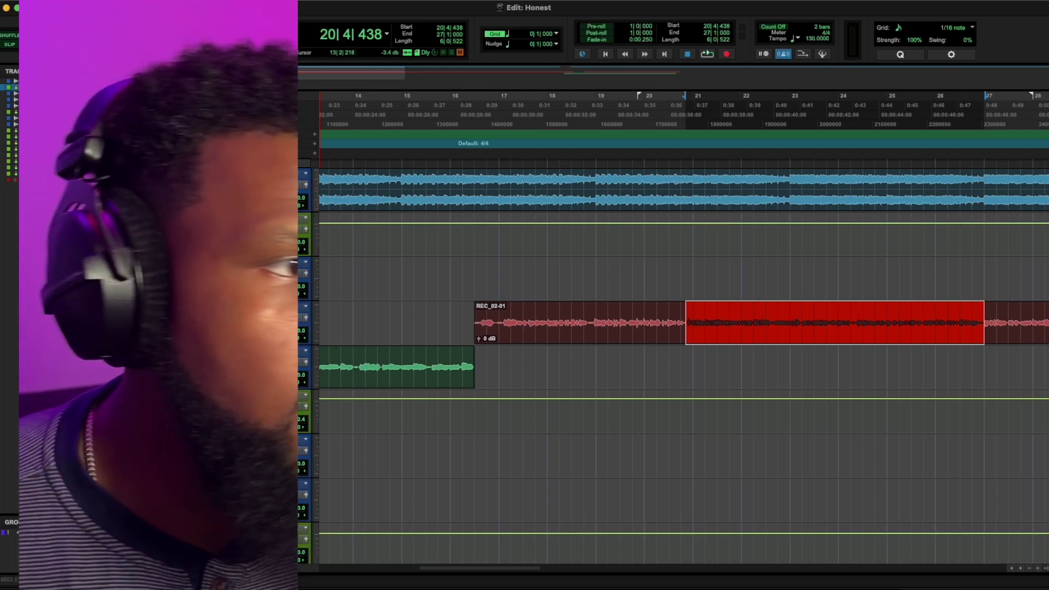
Start playback and switch to the Mix window with LD VOX, LD VOX 2, LD BUS and effect strips
{"action": "scroll", "coordinate": [683, 366], "scroll_direction": "down", "scroll_amount": 5}
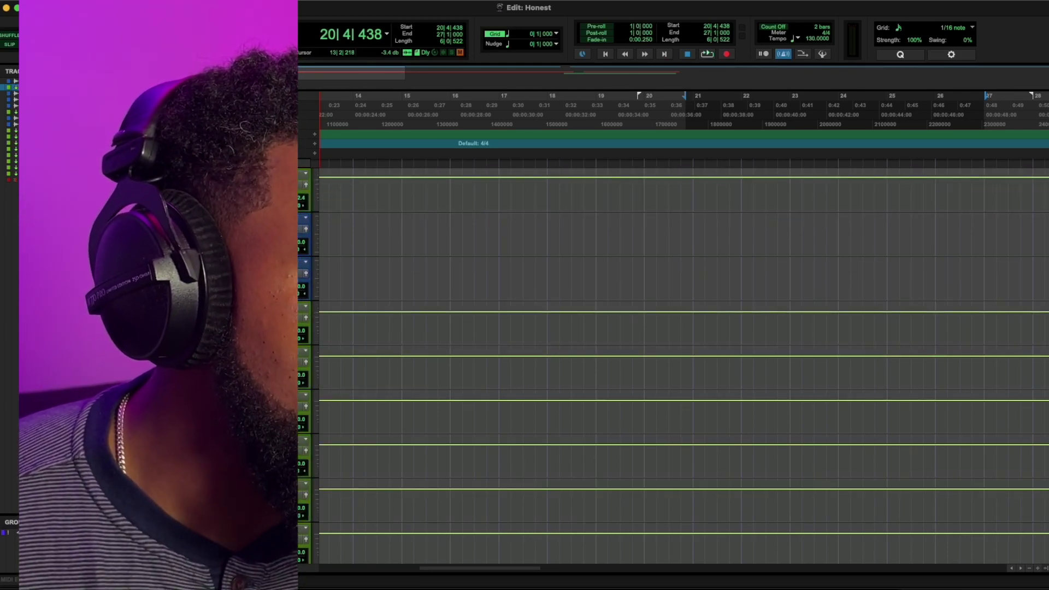
{"action": "scroll", "coordinate": [683, 366], "scroll_direction": "up", "scroll_amount": 1}
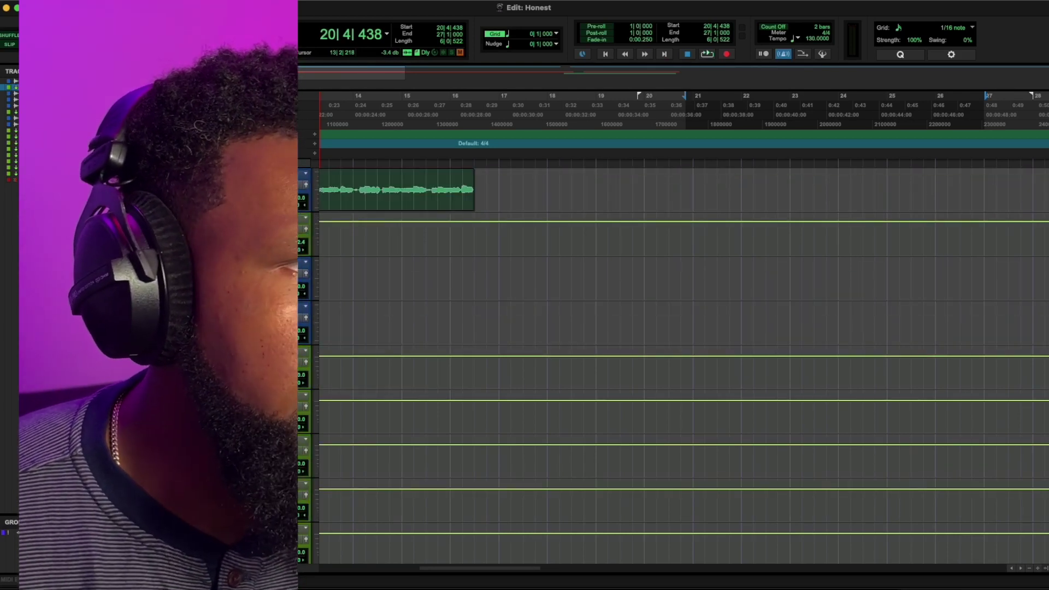
{"action": "key", "text": "space"}
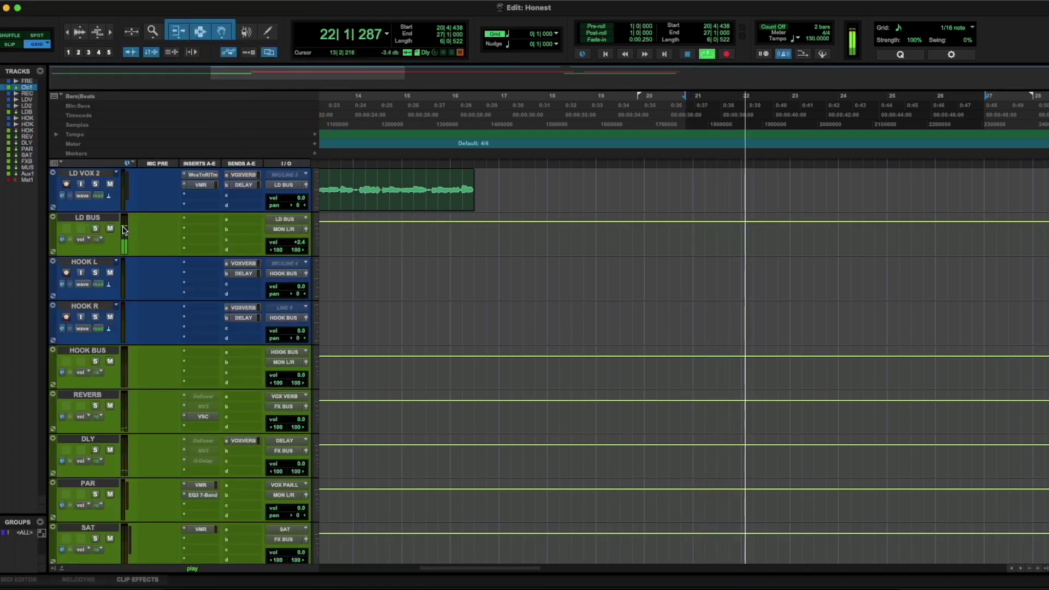
{"action": "key", "text": "super+equal"}
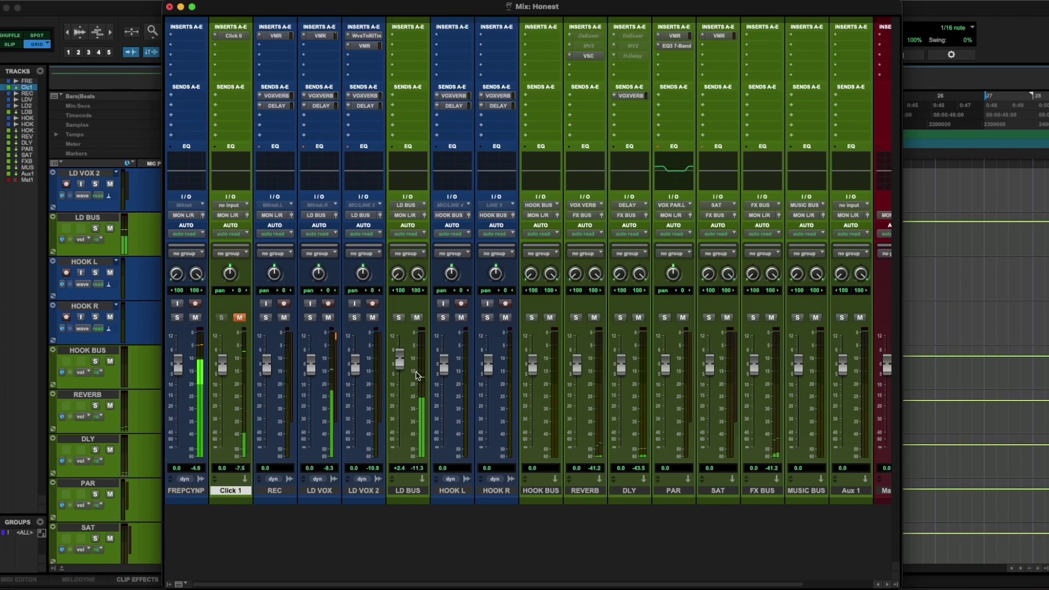
Insert an empty Slate Virtual Mix Rack on an LD VOX insert slot
{"action": "scroll", "coordinate": [490, 377], "scroll_direction": "right", "scroll_amount": 3}
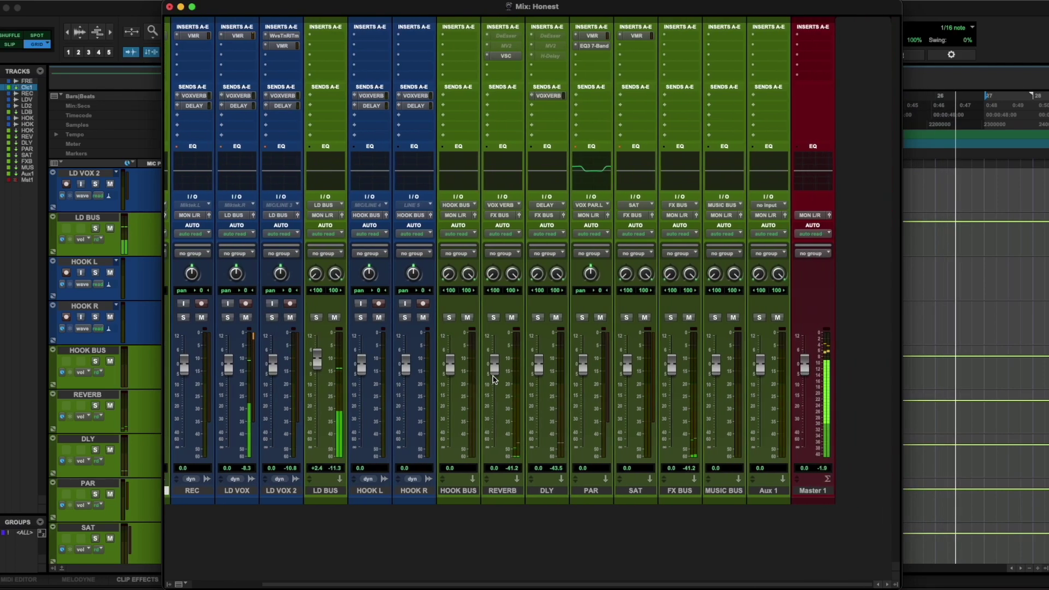
{"action": "scroll", "coordinate": [494, 378], "scroll_direction": "left", "scroll_amount": 3}
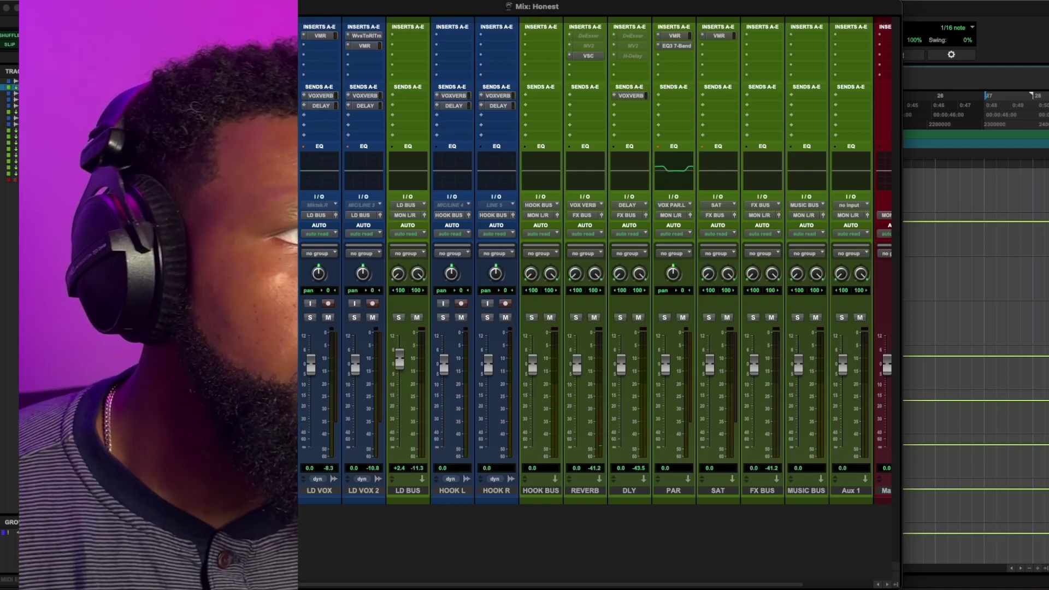
{"action": "left_click", "coordinate": [320, 35]}
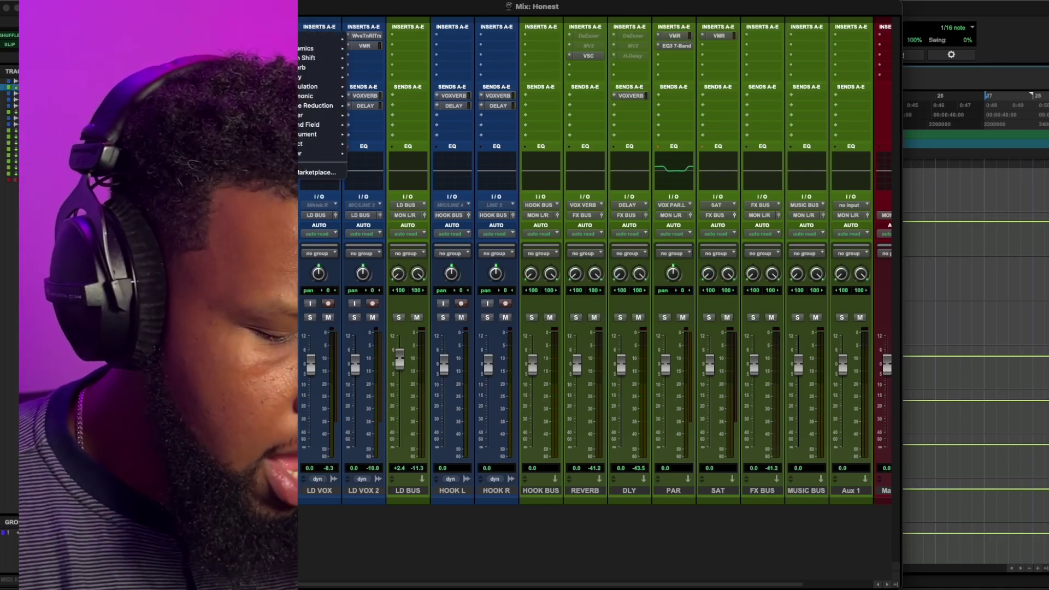
{"action": "type", "text": "s"}
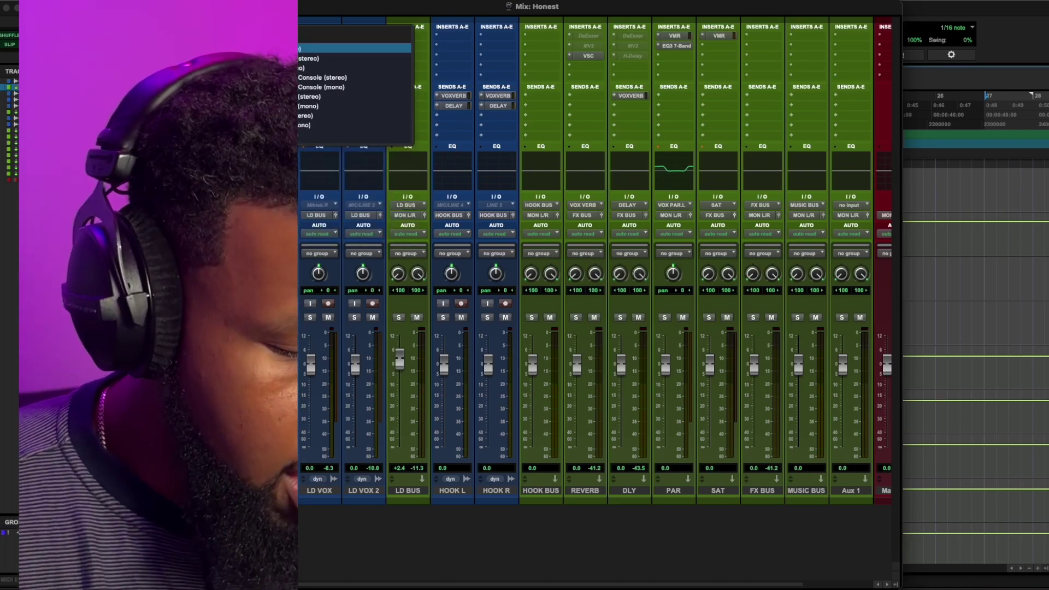
{"action": "key", "text": "Return"}
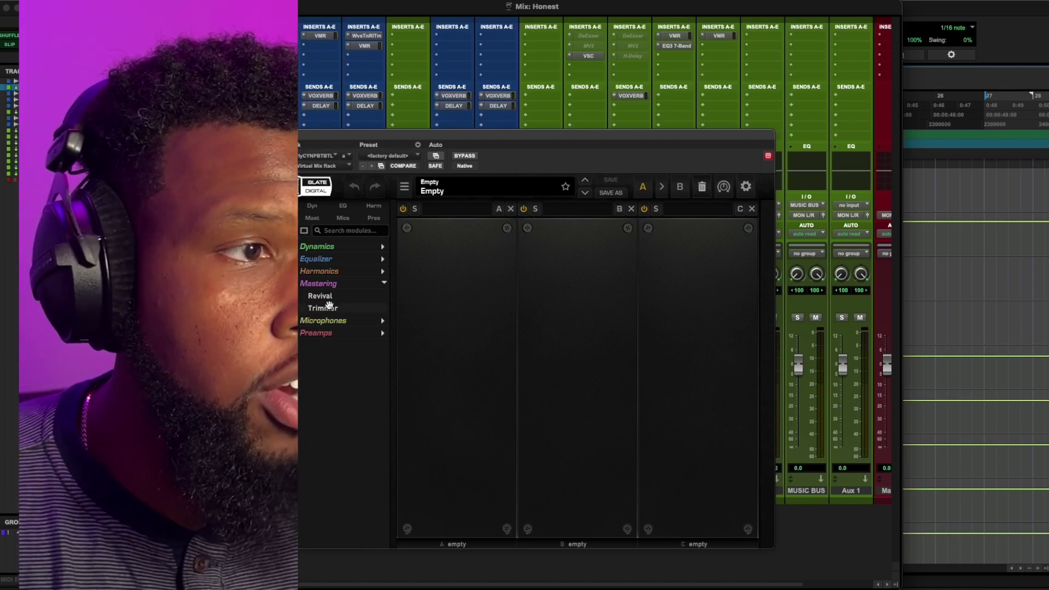
Load Trimmer at about -3.8 dB into slot A and VCC Channel into slot B, then close the rack
{"action": "left_click_drag", "start_coordinate": [423, 297], "coordinate": [424, 298]}
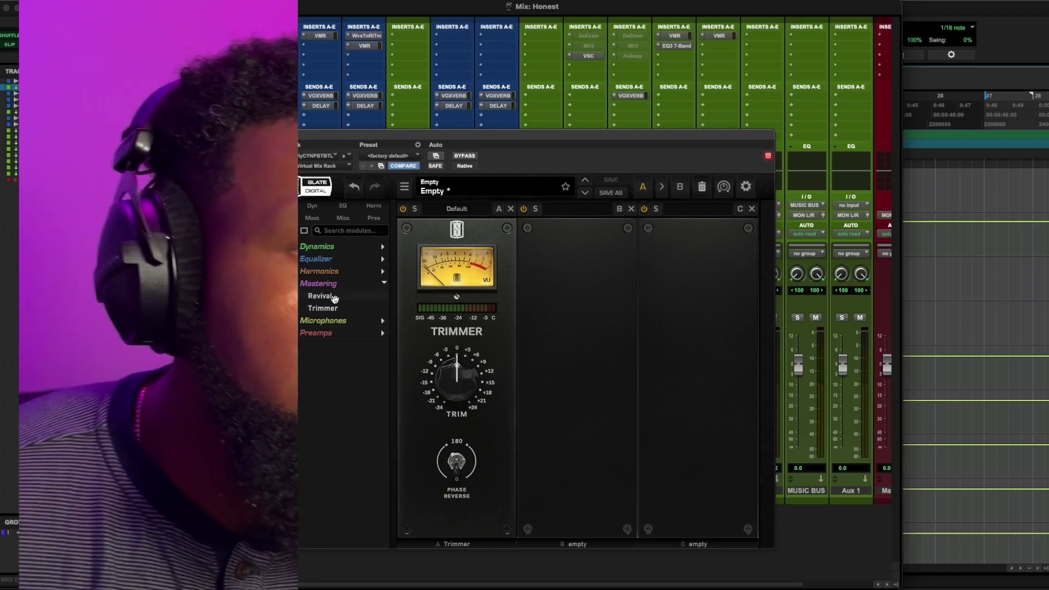
{"action": "left_click_drag", "start_coordinate": [459, 373], "coordinate": [459, 383]}
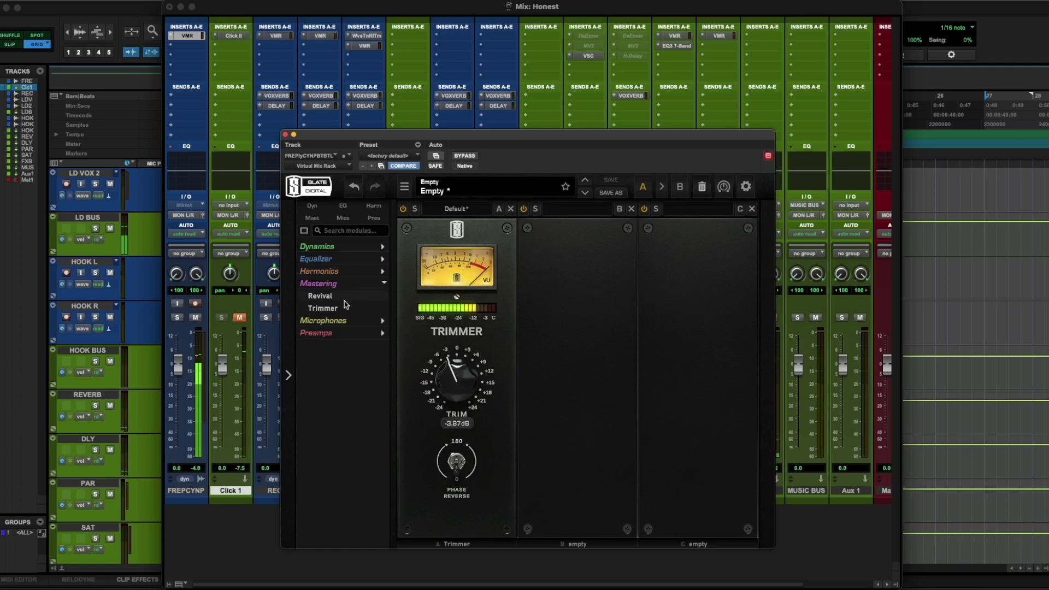
{"action": "left_click", "coordinate": [331, 285]}
{"action": "left_click", "coordinate": [334, 272]}
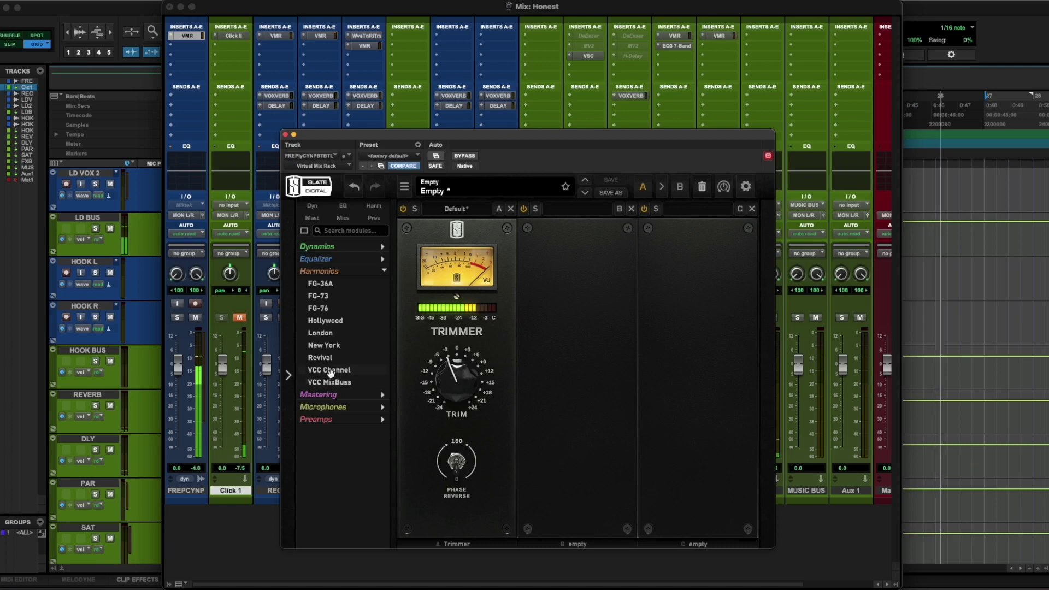
{"action": "left_click_drag", "start_coordinate": [329, 370], "coordinate": [581, 422]}
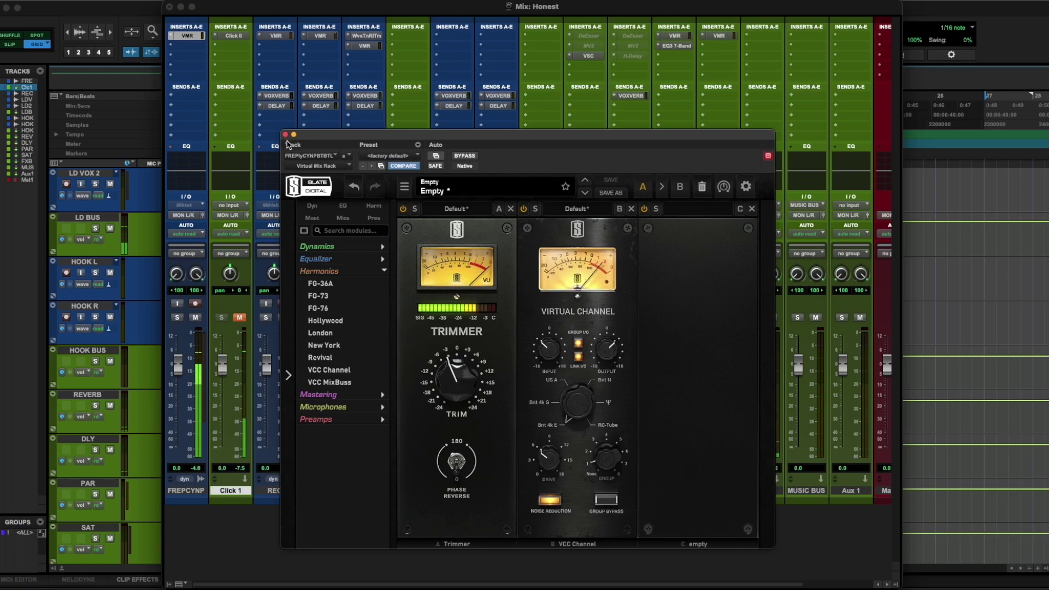
{"action": "left_click", "coordinate": [285, 134]}
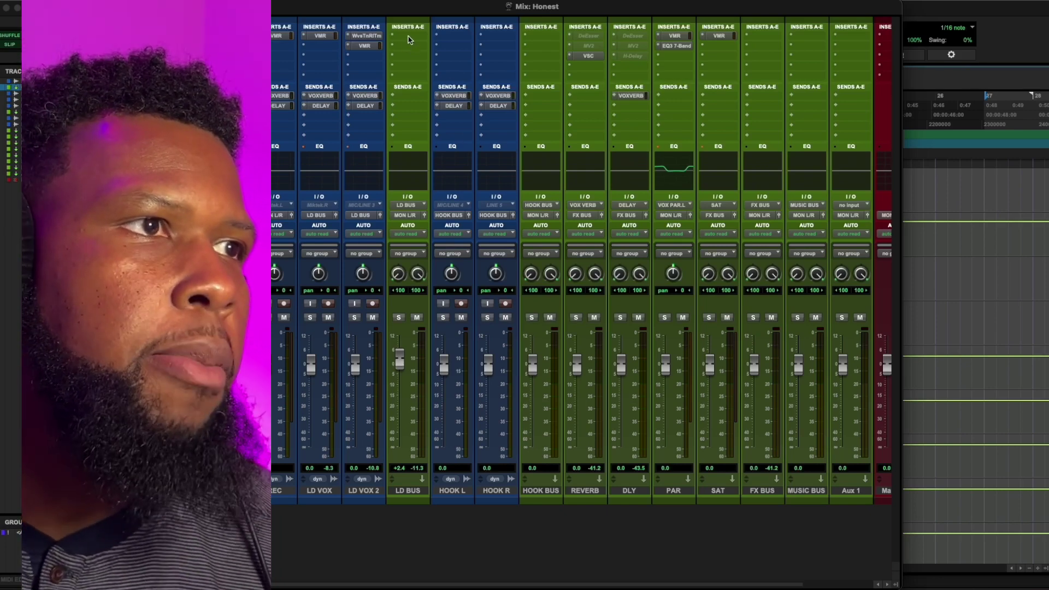
Insert an EQ3 7-Band on the LD BUS
{"action": "left_click", "coordinate": [410, 38]}
{"action": "mouse_move", "coordinate": [410, 37]}
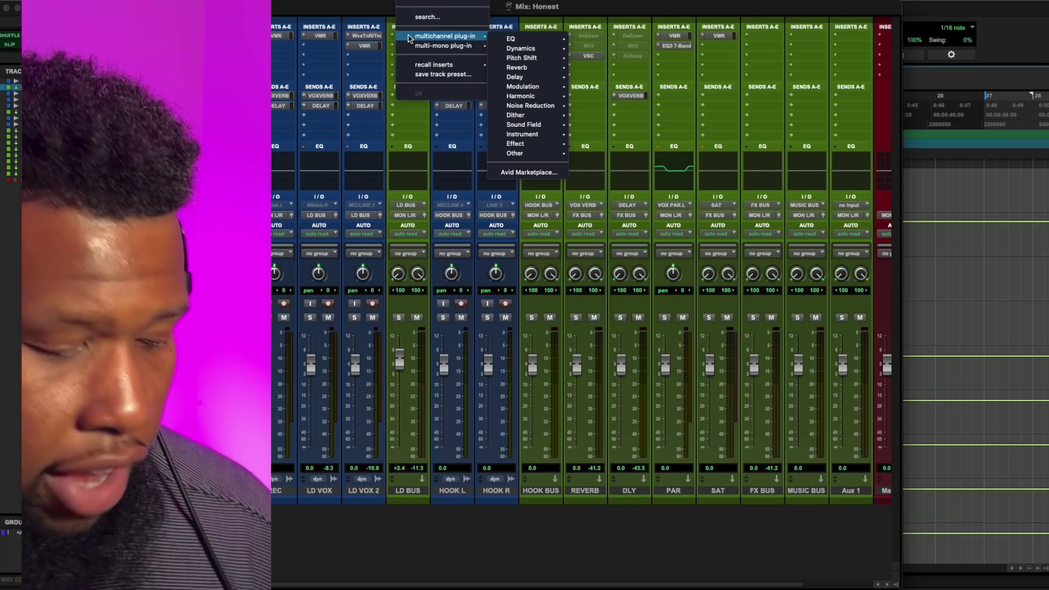
{"action": "left_click", "coordinate": [427, 17]}
{"action": "type", "text": "eq"}
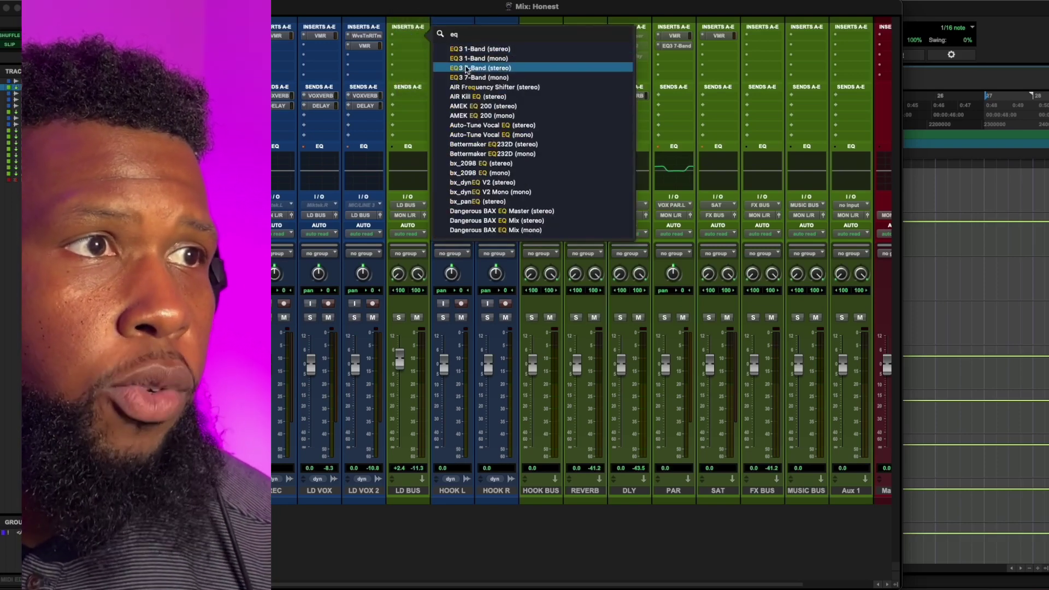
{"action": "left_click", "coordinate": [470, 68]}
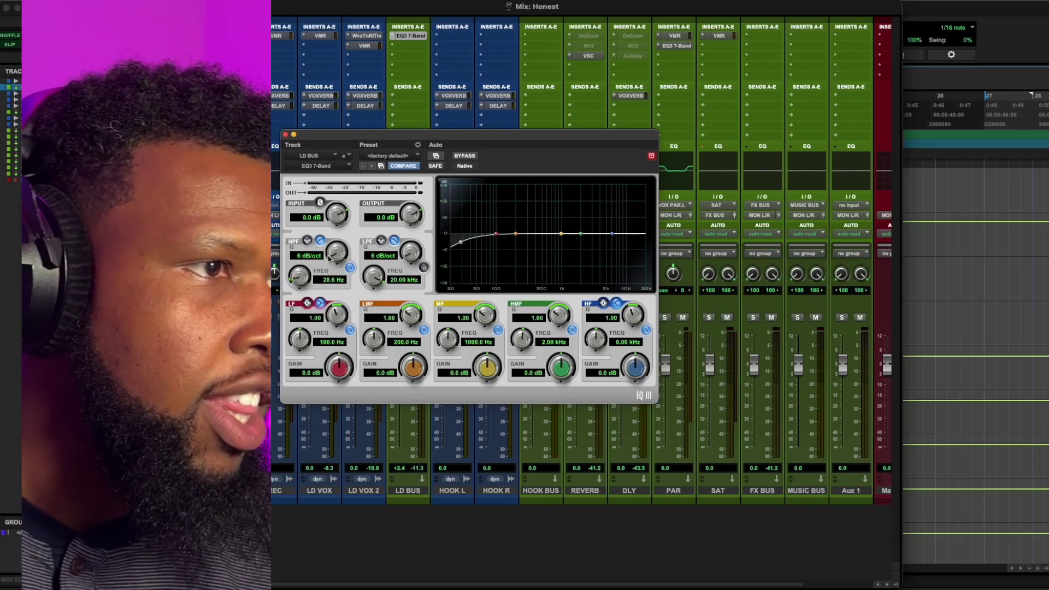
Set the EQ3 high-pass slope to 18 dB/oct and sweep the cutoff to about 87 Hz
{"action": "left_click_drag", "start_coordinate": [337, 251], "coordinate": [337, 235]}
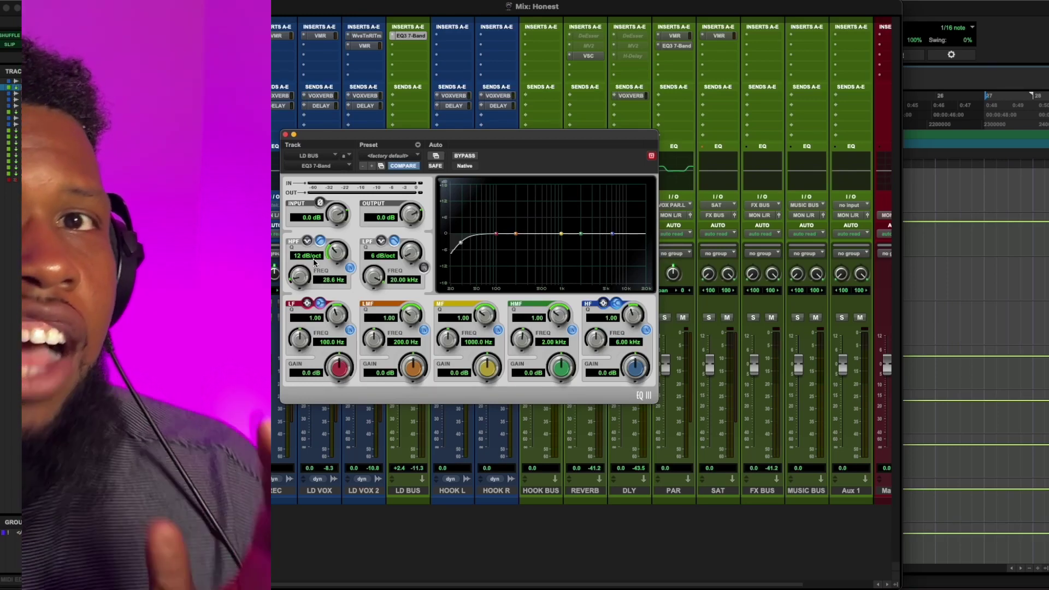
{"action": "left_click_drag", "start_coordinate": [338, 255], "coordinate": [340, 231]}
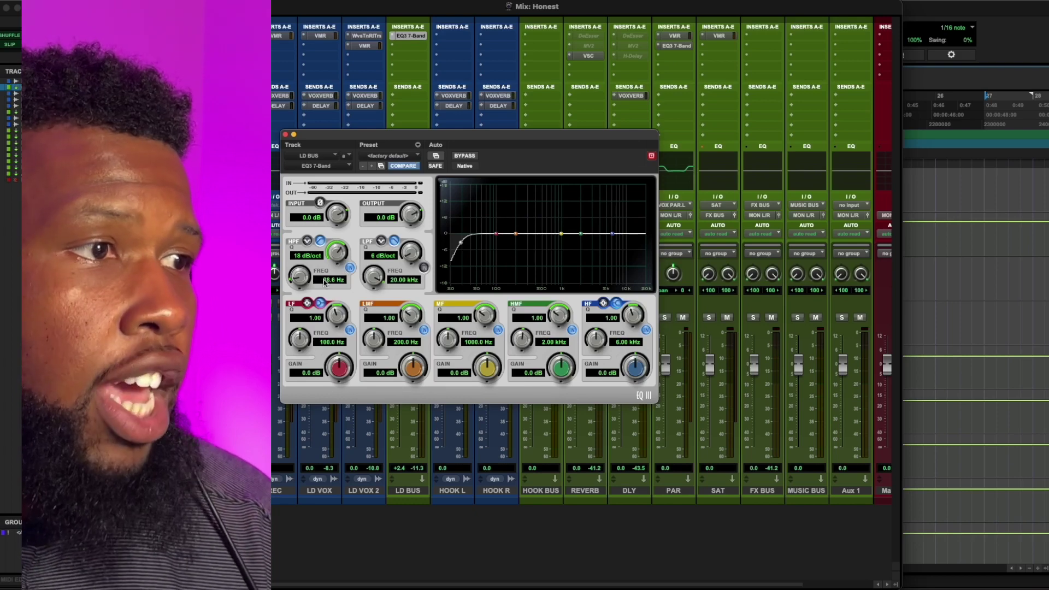
{"action": "left_click_drag", "start_coordinate": [293, 277], "coordinate": [295, 254]}
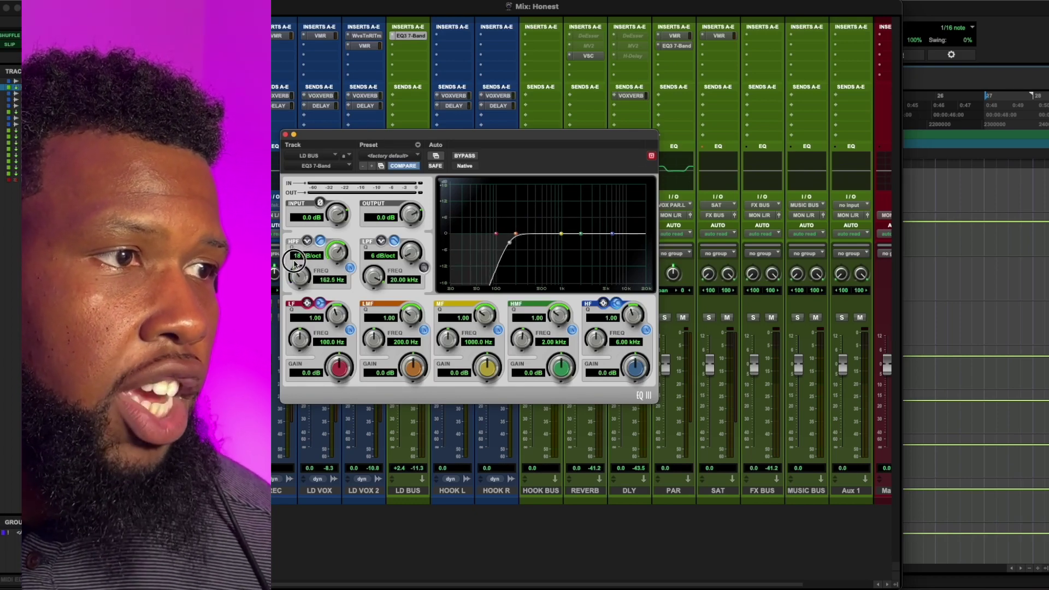
{"action": "left_click_drag", "start_coordinate": [294, 265], "coordinate": [289, 294]}
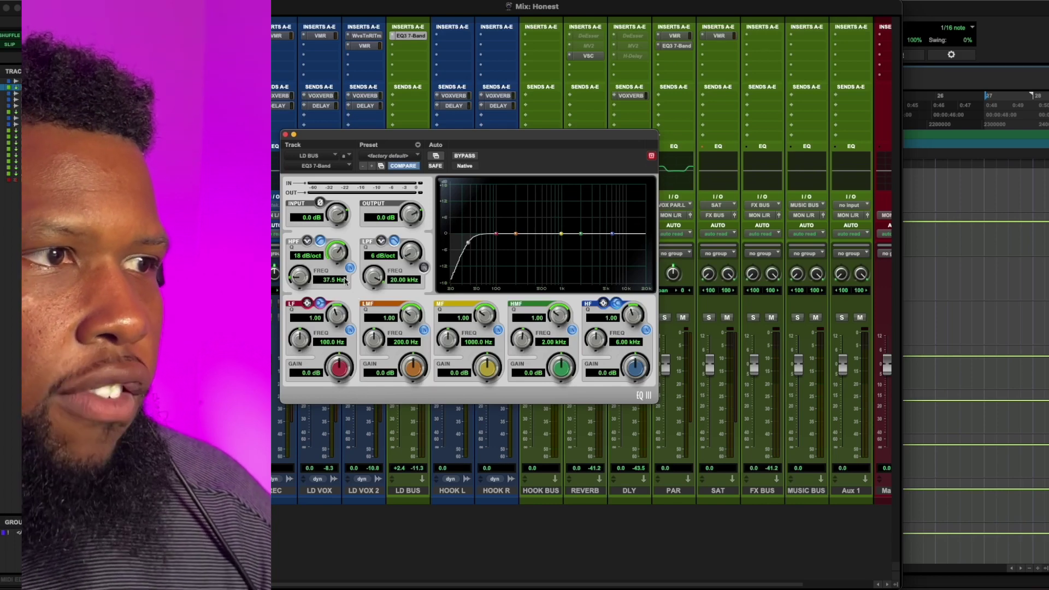
{"action": "left_click_drag", "start_coordinate": [300, 277], "coordinate": [296, 336]}
{"action": "left_click_drag", "start_coordinate": [294, 281], "coordinate": [295, 300]}
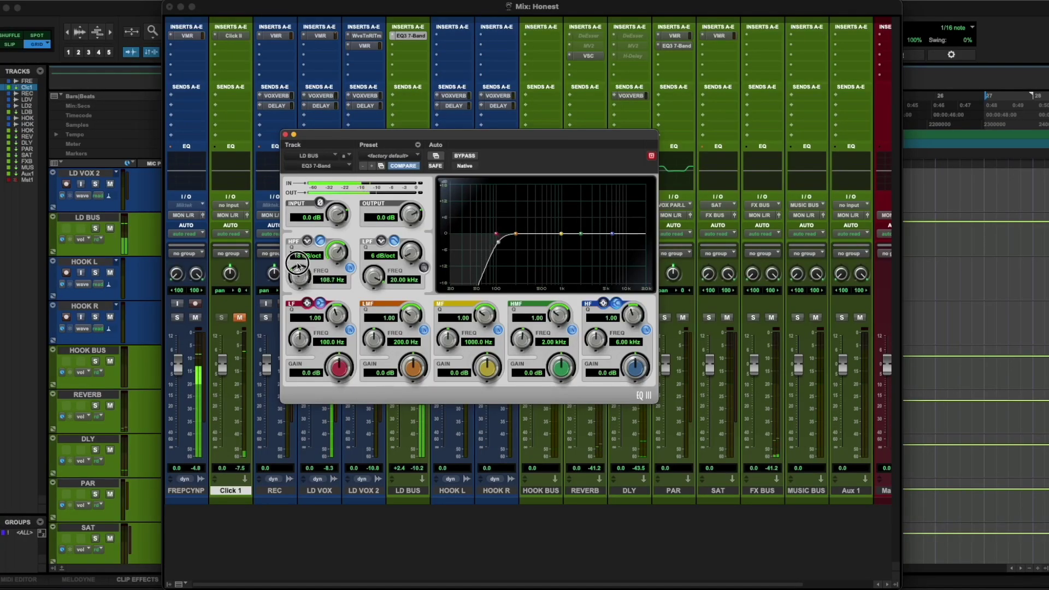
Retune the EQ3 high-pass cutoff to about 105 Hz and compare it against bypass
{"action": "left_click_drag", "start_coordinate": [298, 265], "coordinate": [338, 257]}
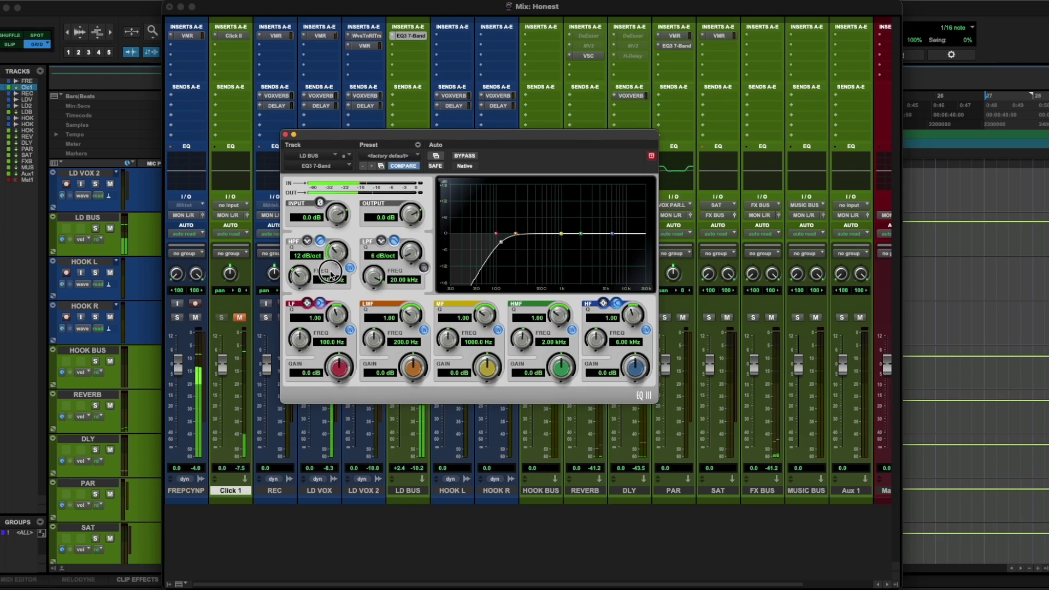
{"action": "left_click_drag", "start_coordinate": [299, 276], "coordinate": [298, 282]}
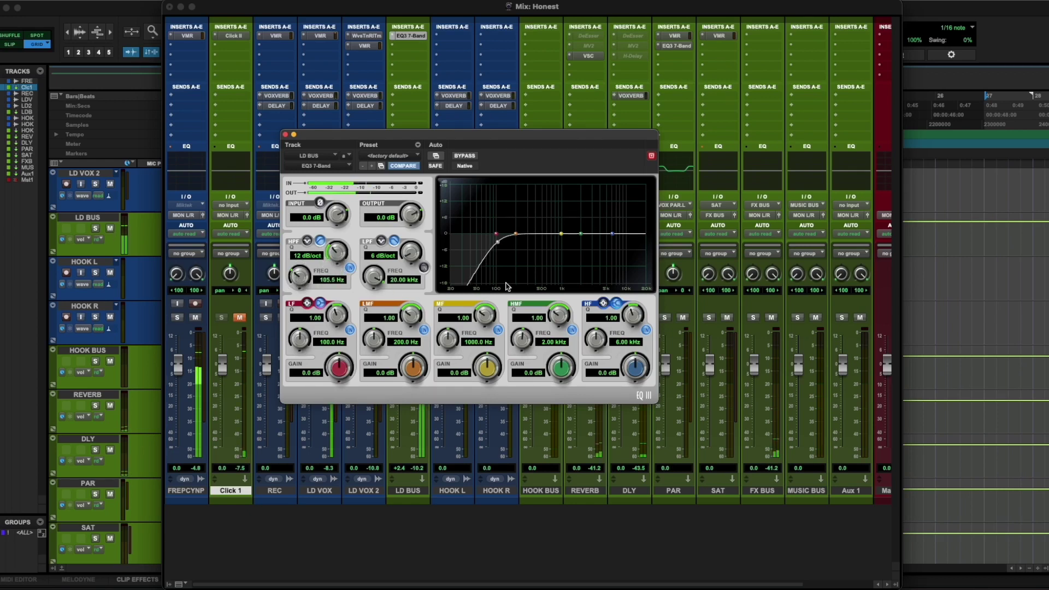
{"action": "left_click", "coordinate": [464, 157]}
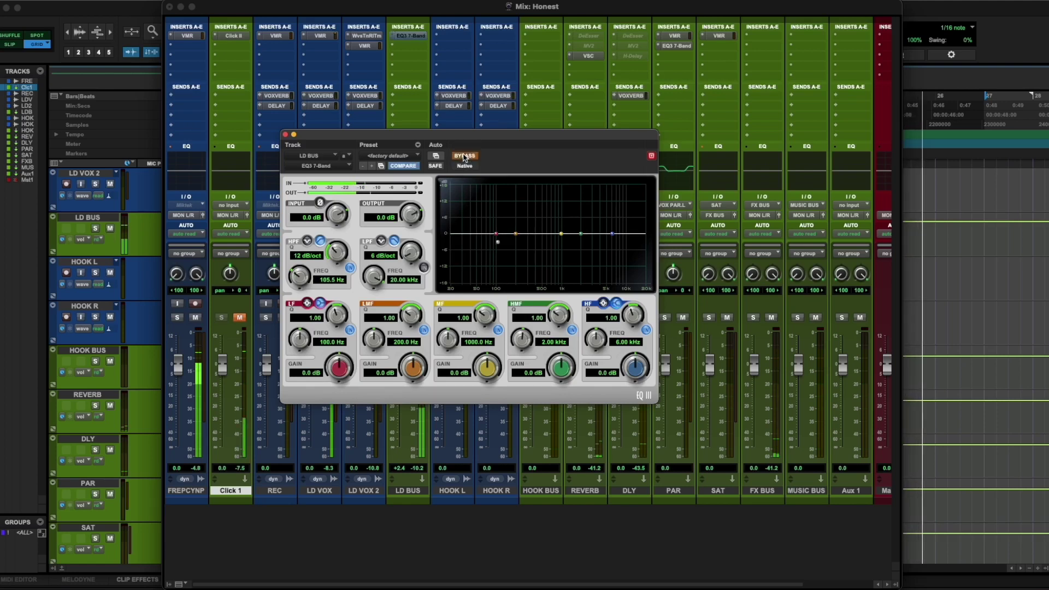
{"action": "left_click", "coordinate": [465, 156]}
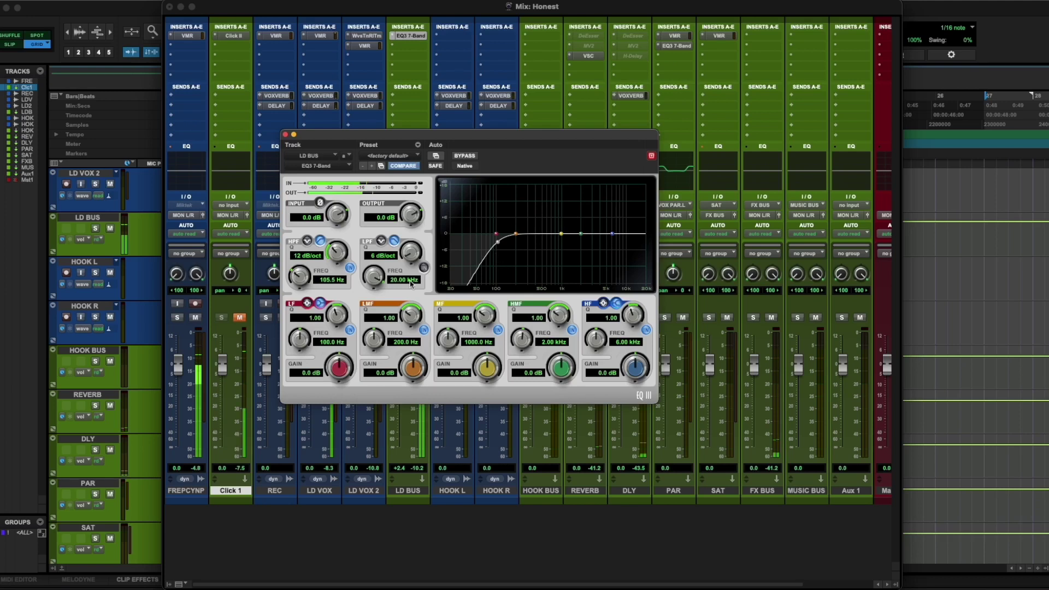
Soften the high-pass slope to 6 dB/oct, around 84 Hz, and compare with bypass
{"action": "left_click_drag", "start_coordinate": [335, 253], "coordinate": [297, 281]}
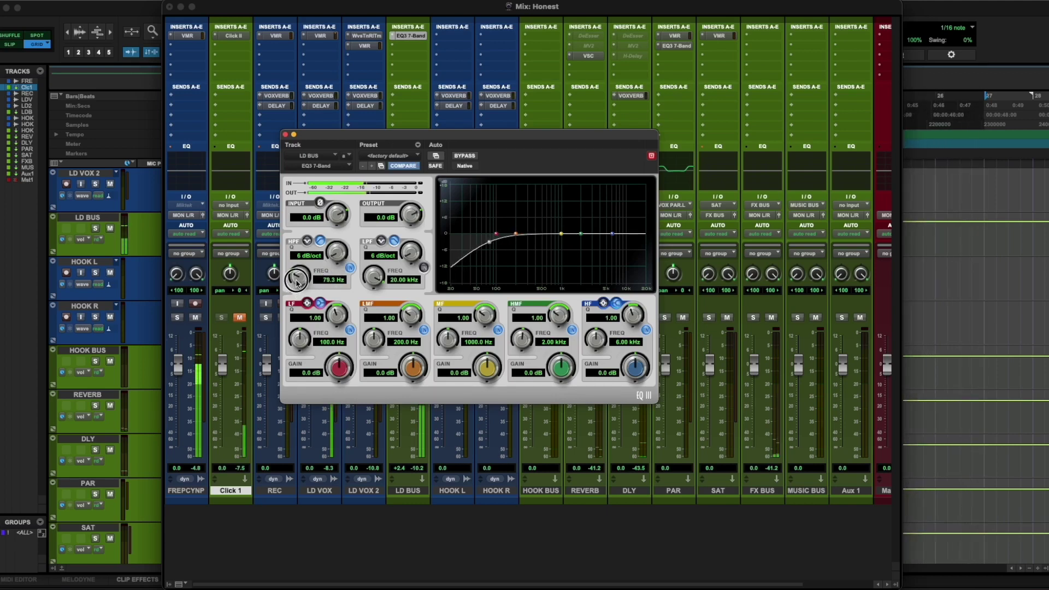
{"action": "left_click", "coordinate": [464, 156]}
{"action": "left_click", "coordinate": [464, 157]}
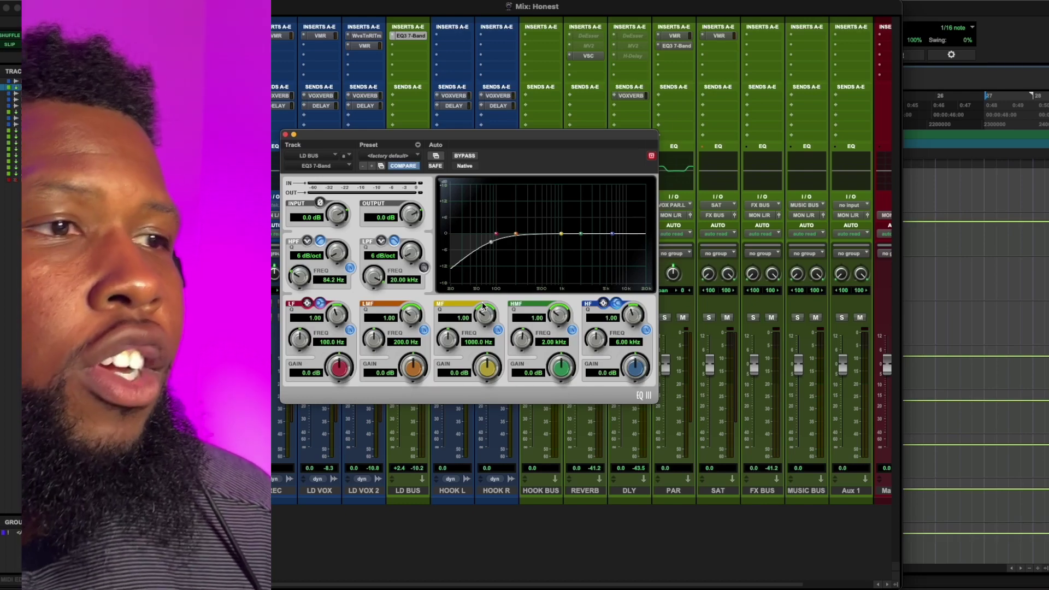
Bypass the EQ3 and insert Infinity EQ (stereo) on LD BUS, moving its window aside
{"action": "left_click", "coordinate": [464, 156]}
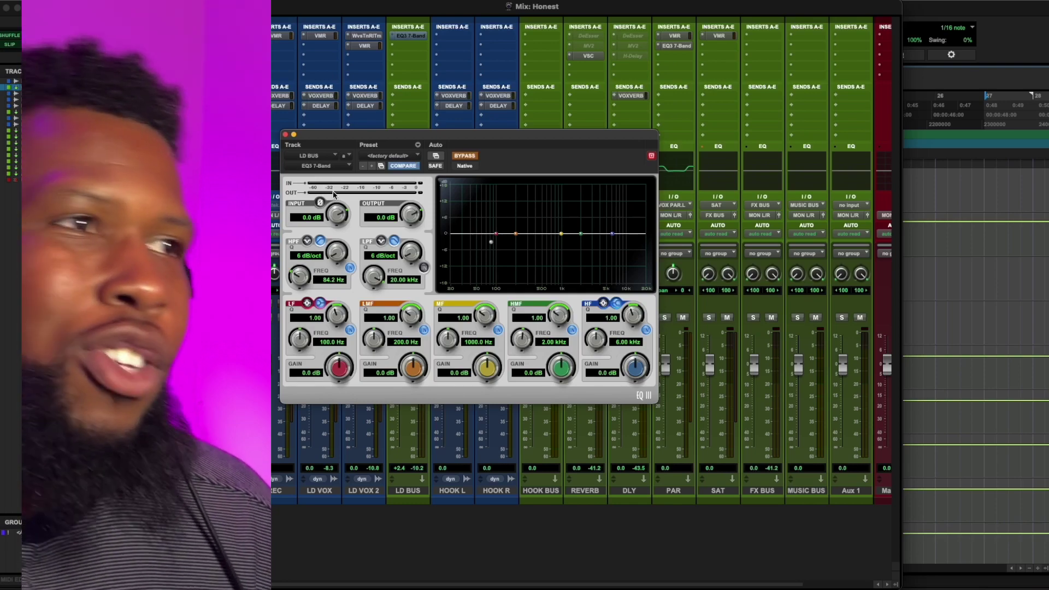
{"action": "left_click", "coordinate": [401, 47]}
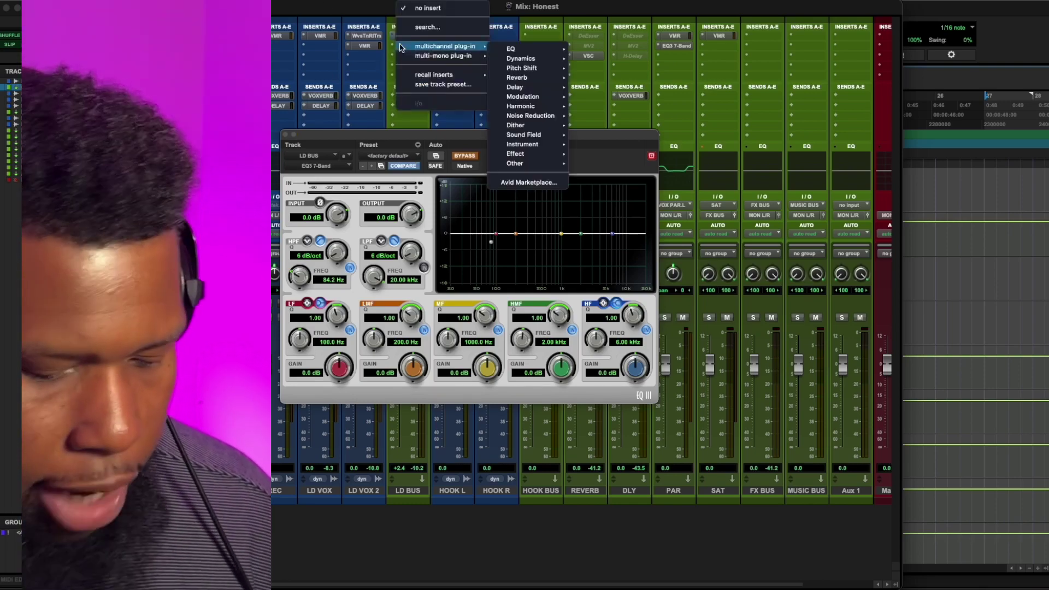
{"action": "type", "text": "inf"}
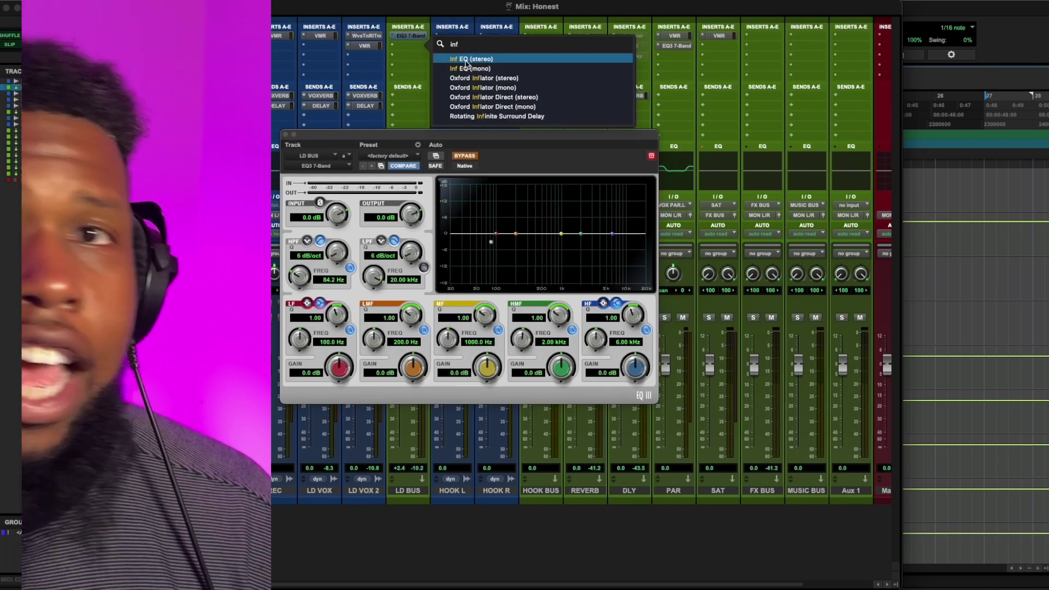
{"action": "left_click", "coordinate": [465, 65]}
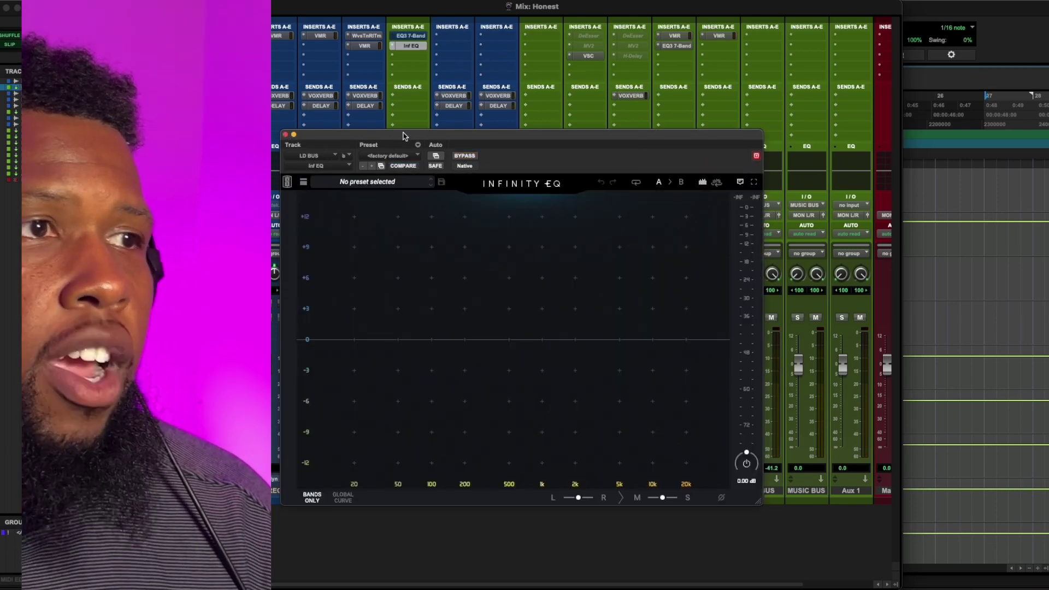
{"action": "left_click_drag", "start_coordinate": [369, 136], "coordinate": [563, 112]}
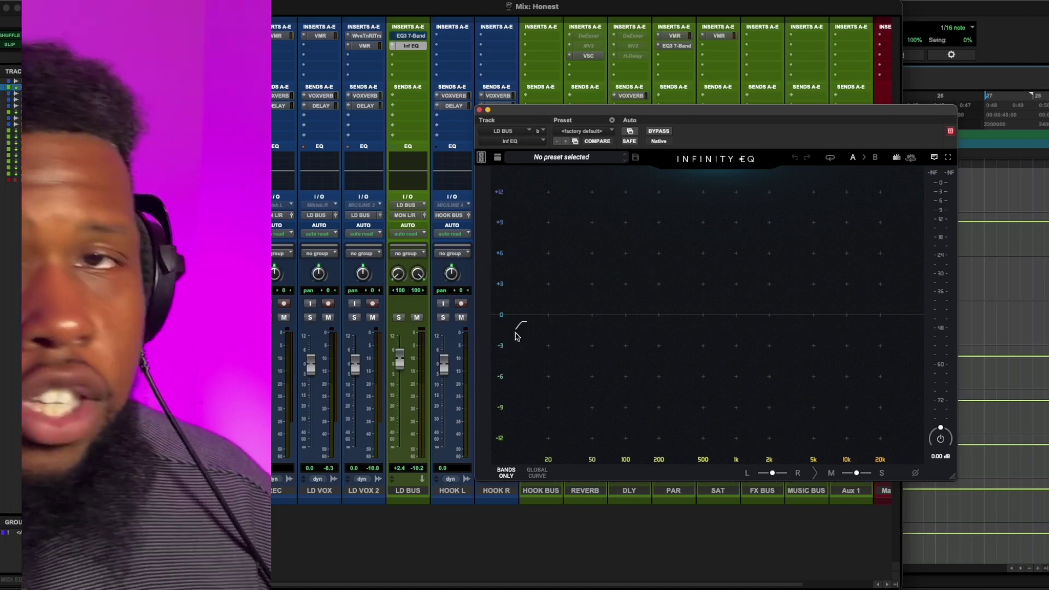
Play the vocal and add an Infinity EQ high-pass band at roughly 130 Hz
{"action": "key", "text": "space"}
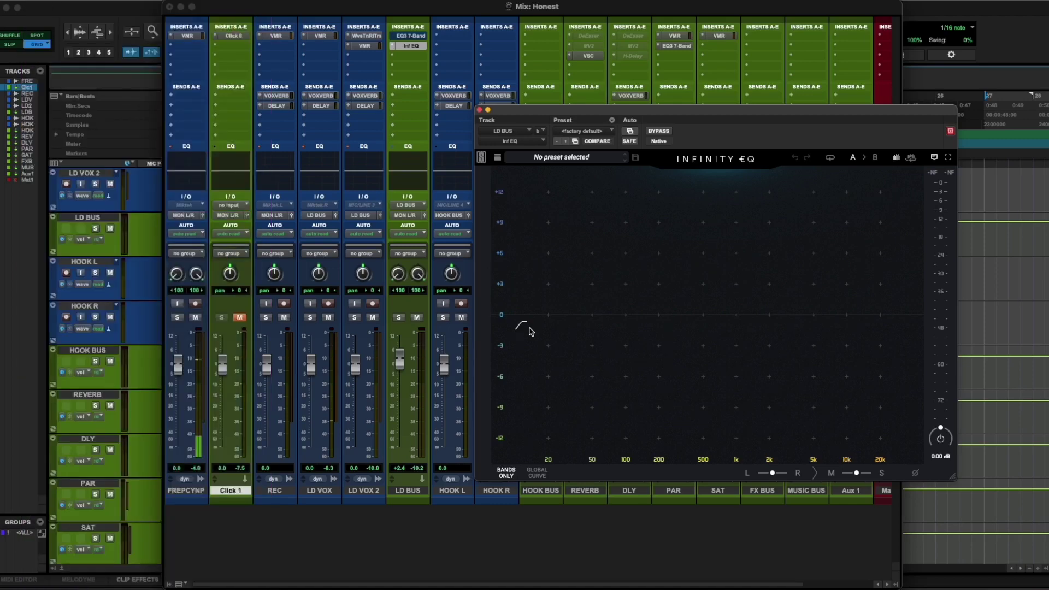
{"action": "left_click", "coordinate": [534, 327]}
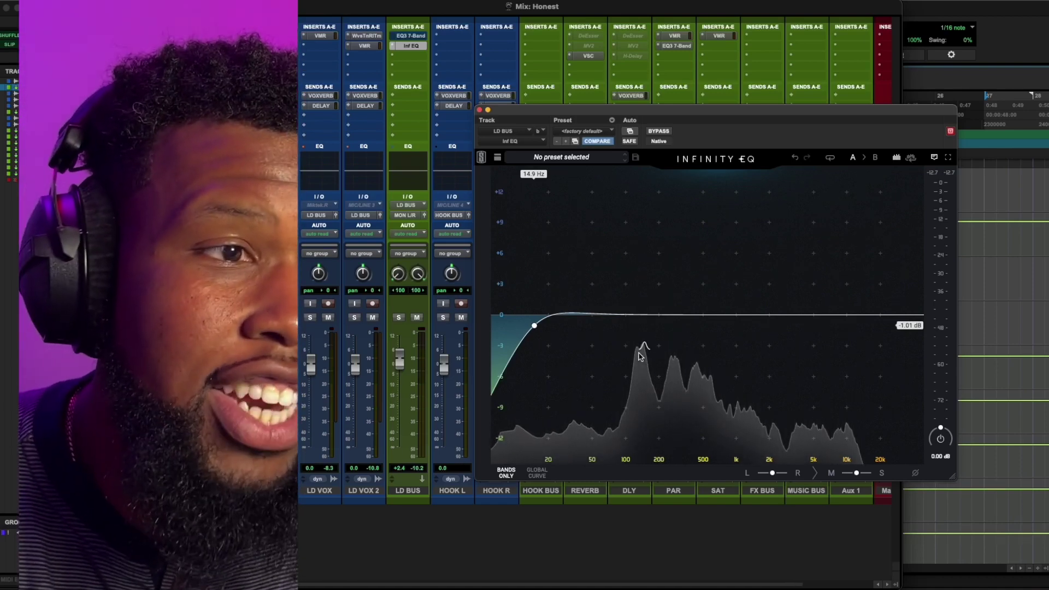
{"action": "mouse_move", "coordinate": [568, 338]}
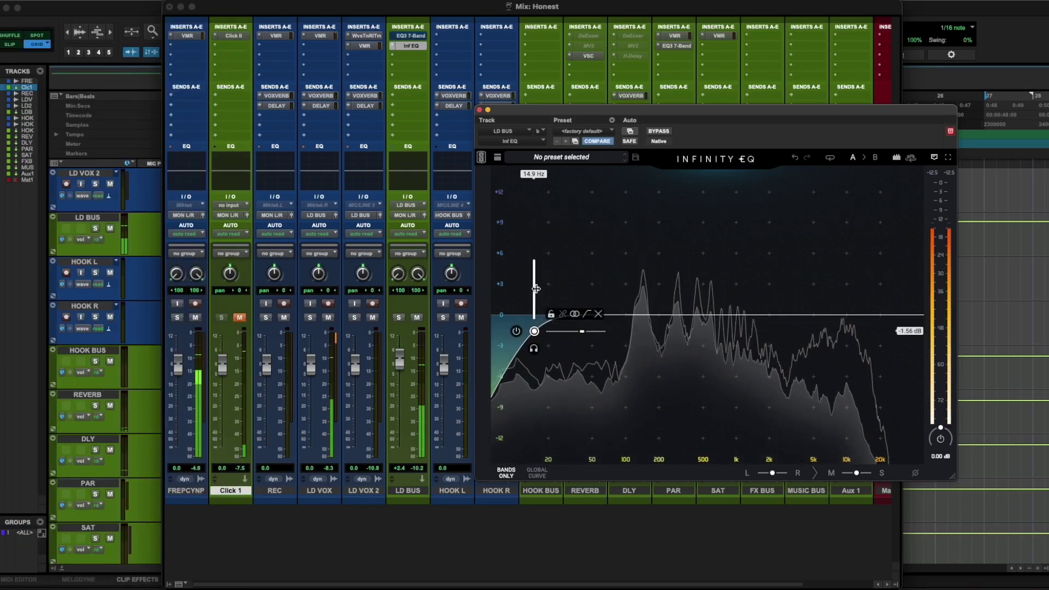
{"action": "left_click_drag", "start_coordinate": [533, 332], "coordinate": [676, 331]}
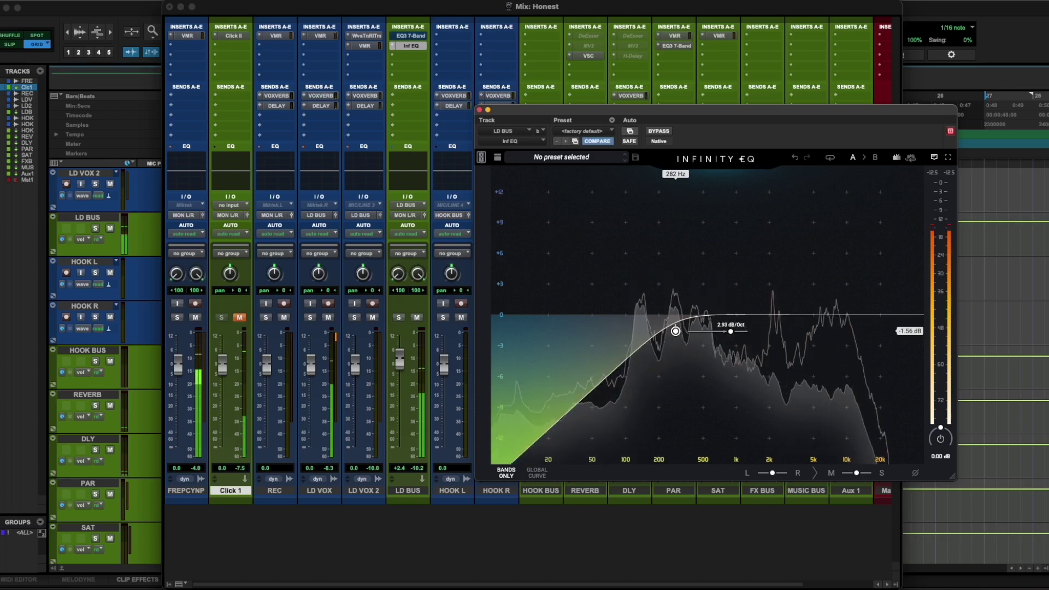
{"action": "left_click_drag", "start_coordinate": [676, 331], "coordinate": [639, 290]}
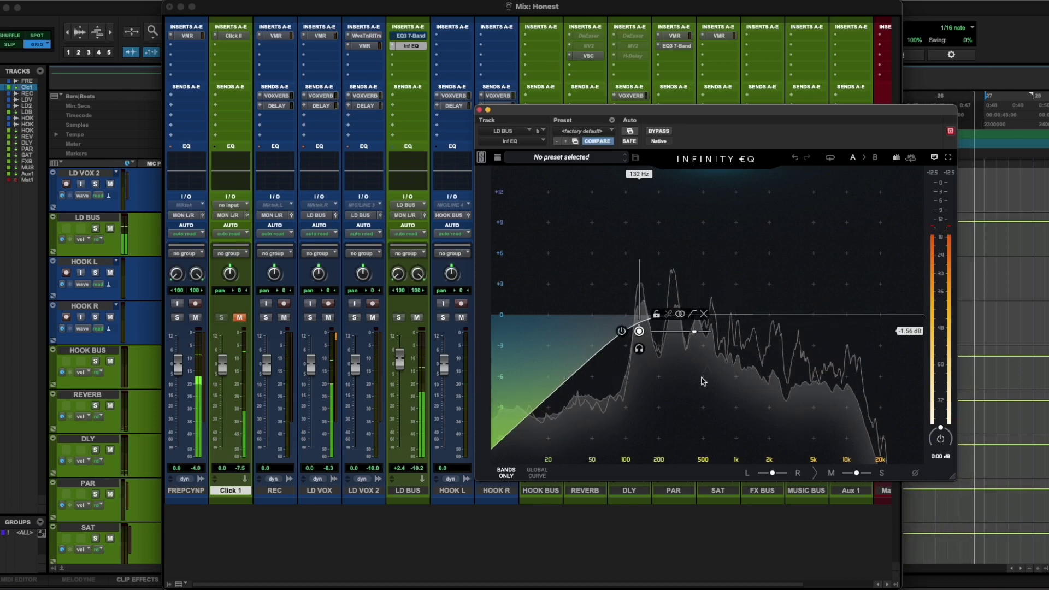
Compare Infinity EQ with bypass, open and bypass the EQ3 7-Band, leaving Infinity EQ active
{"action": "mouse_move", "coordinate": [658, 301]}
{"action": "left_click", "coordinate": [659, 132]}
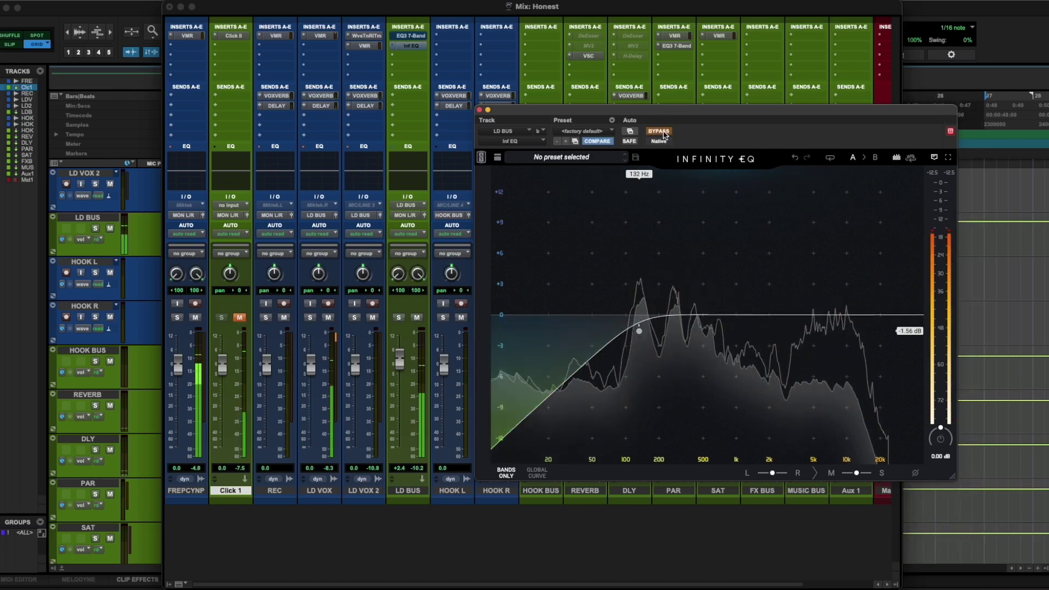
{"action": "left_click", "coordinate": [662, 132]}
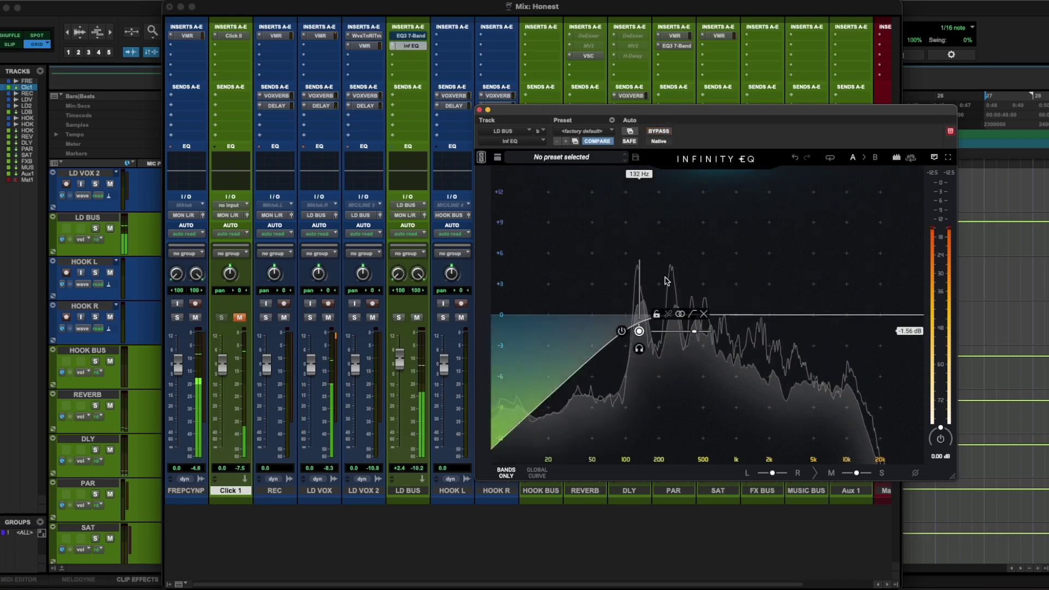
{"action": "left_click", "coordinate": [412, 46], "text": "super"}
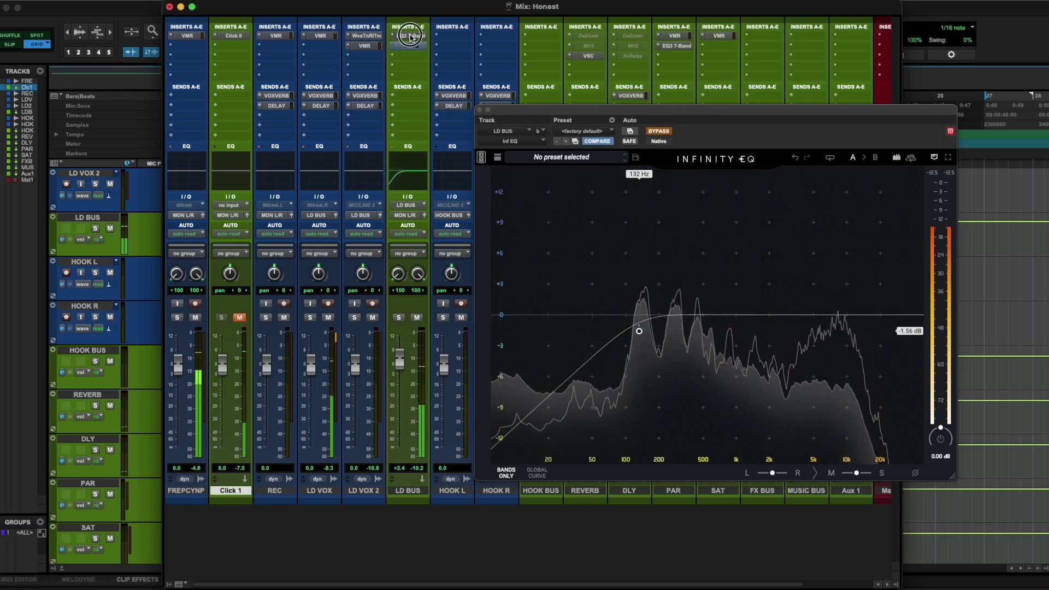
{"action": "left_click", "coordinate": [411, 36]}
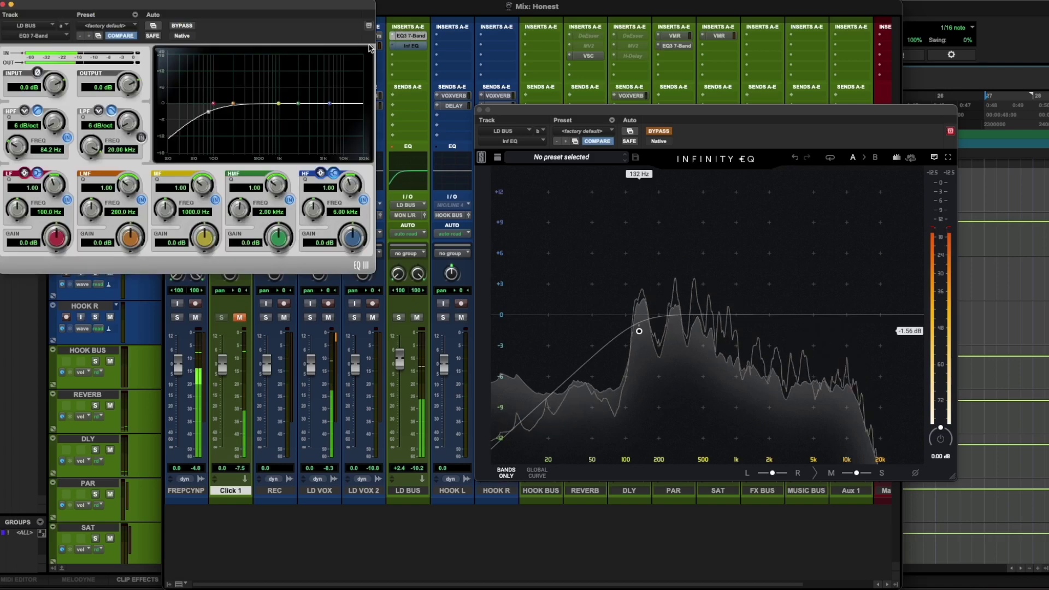
{"action": "left_click", "coordinate": [411, 36], "text": "super"}
{"action": "left_click", "coordinate": [409, 46], "text": "super"}
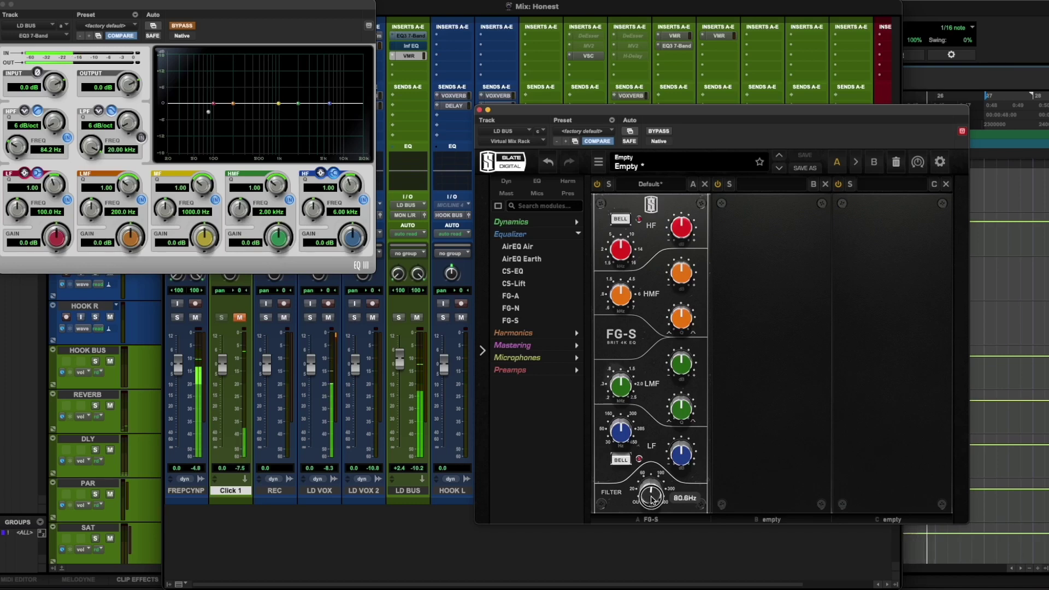
Lower the FG-S filter in LD BUS's Virtual Mix Rack to about 72.6 Hz
{"action": "scroll", "coordinate": [651, 500], "scroll_direction": "down", "scroll_amount": 1}
{"action": "scroll", "coordinate": [651, 501], "scroll_direction": "down", "scroll_amount": 3}
{"action": "scroll", "coordinate": [651, 501], "scroll_direction": "up", "scroll_amount": 2}
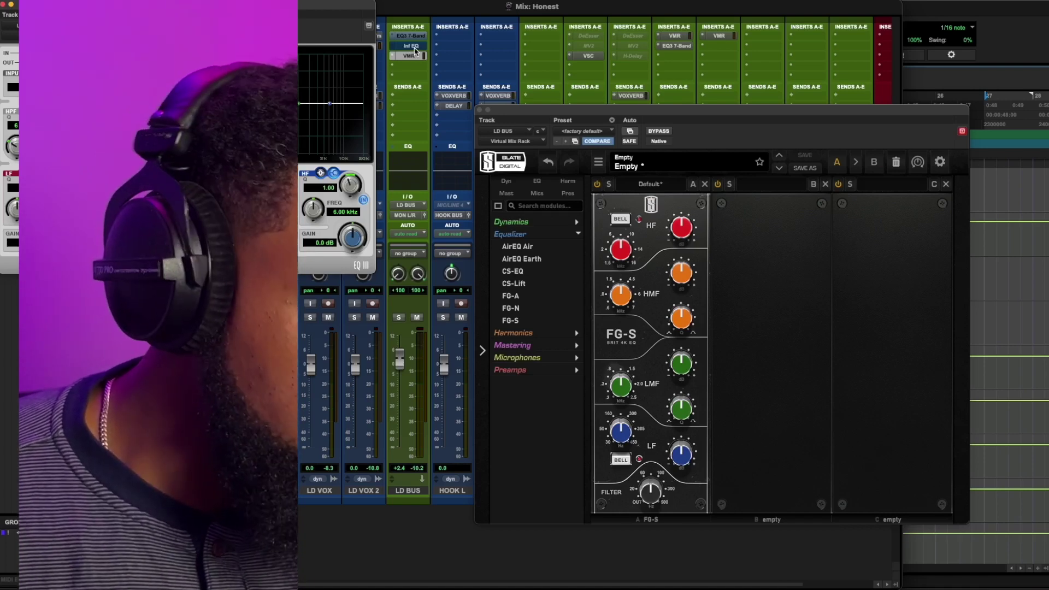
{"action": "left_click", "coordinate": [412, 46]}
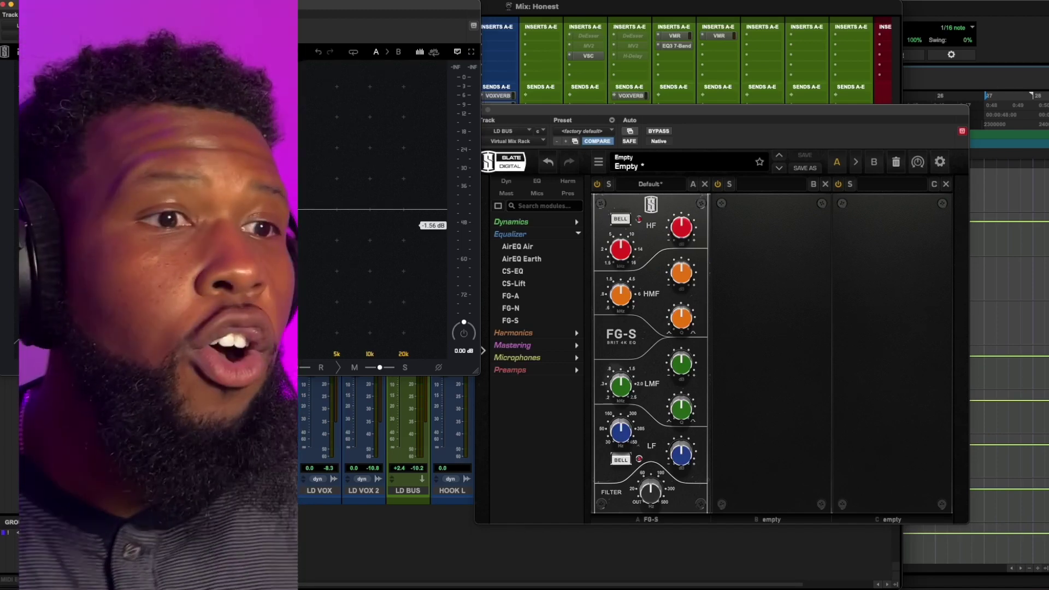
{"action": "left_click", "coordinate": [673, 498]}
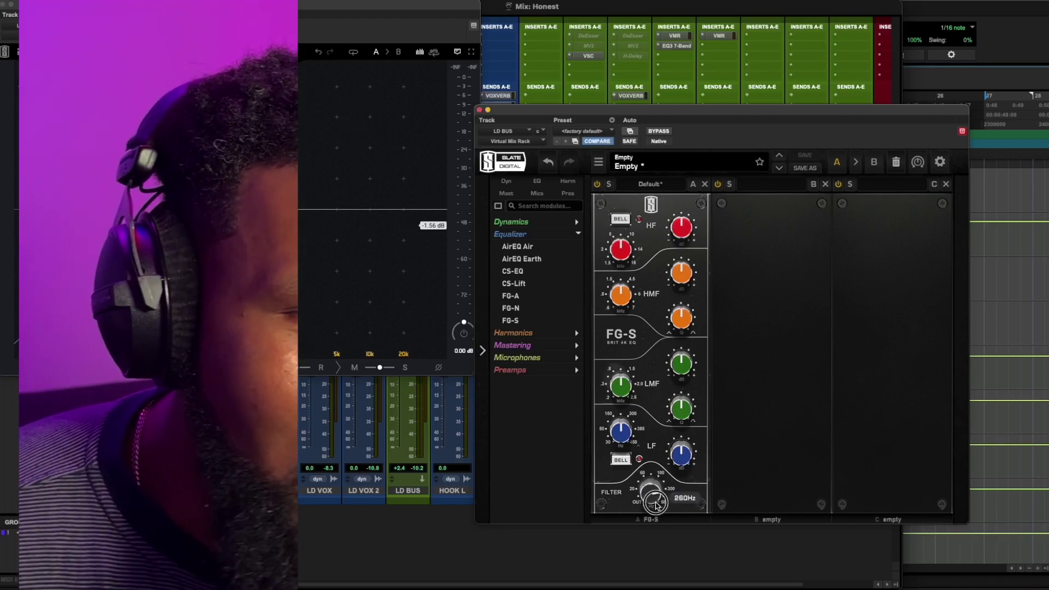
{"action": "left_click_drag", "start_coordinate": [677, 497], "coordinate": [651, 528]}
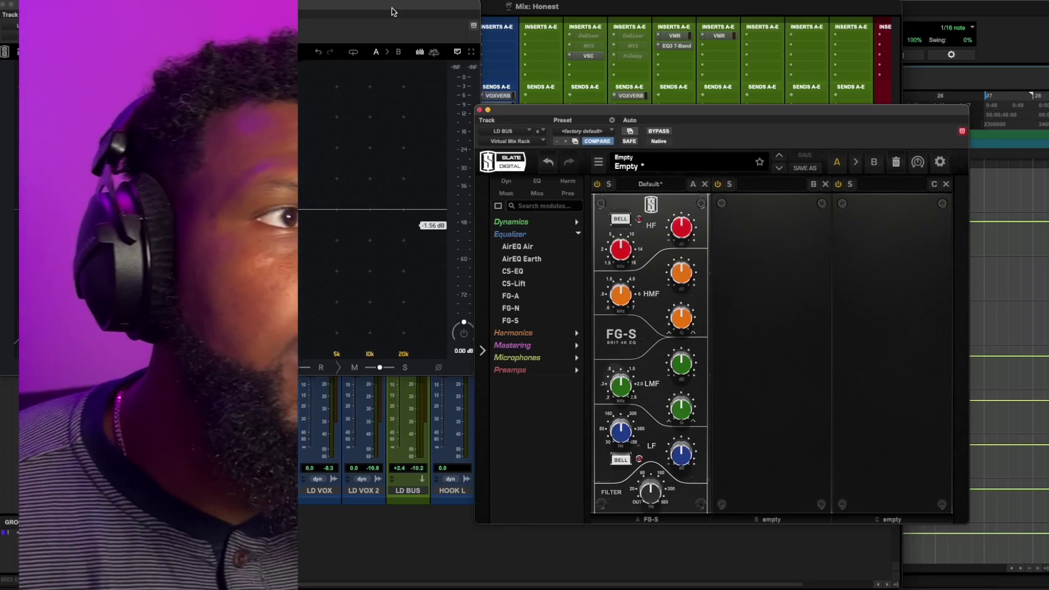
Reposition the Infinity EQ, Slate rack and EQ3 windows side by side, then play the vocal
{"action": "left_click_drag", "start_coordinate": [342, 8], "coordinate": [796, 118]}
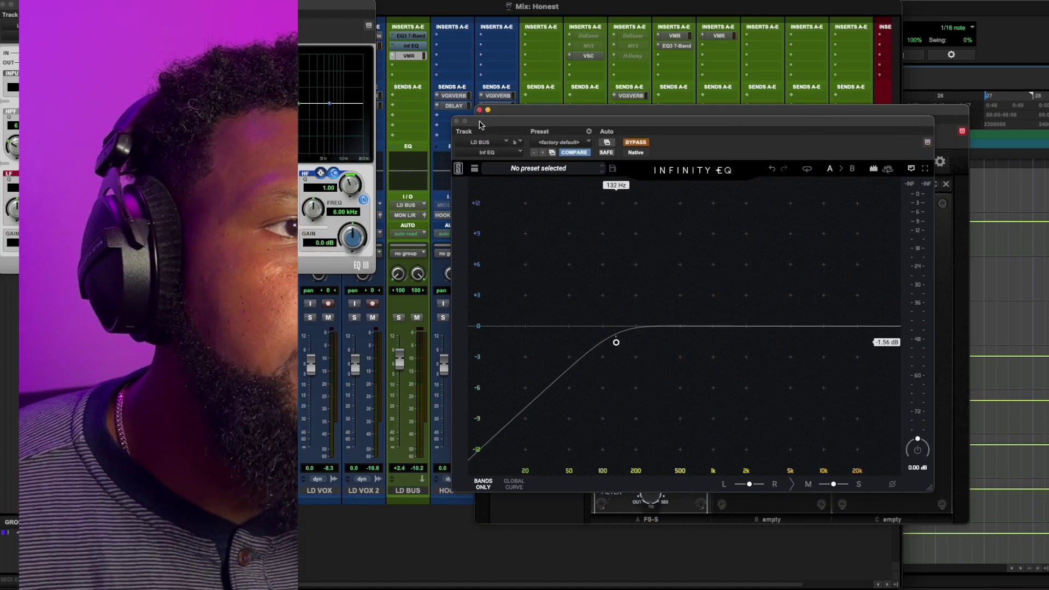
{"action": "left_click_drag", "start_coordinate": [540, 128], "coordinate": [191, 223]}
{"action": "left_click_drag", "start_coordinate": [538, 113], "coordinate": [778, 3]}
{"action": "left_click_drag", "start_coordinate": [407, 221], "coordinate": [714, 160]}
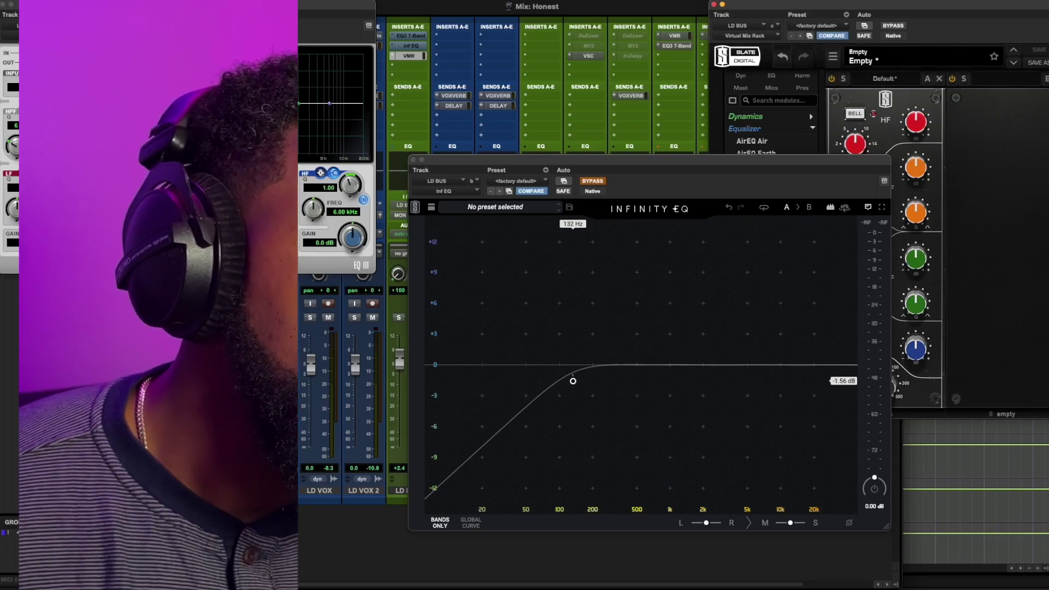
{"action": "left_click_drag", "start_coordinate": [336, 7], "coordinate": [384, 102]}
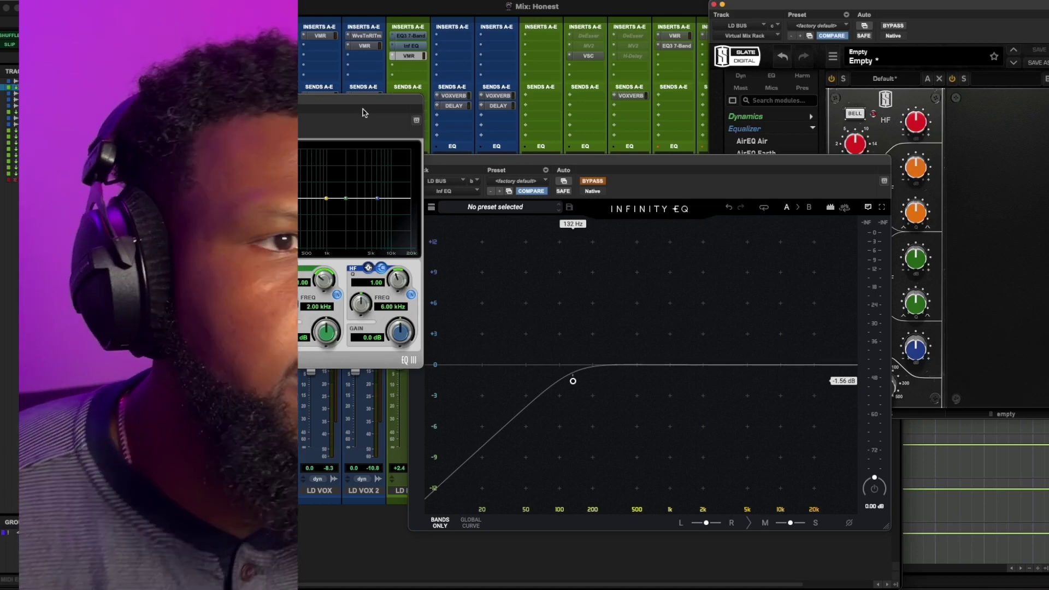
{"action": "key", "text": "space"}
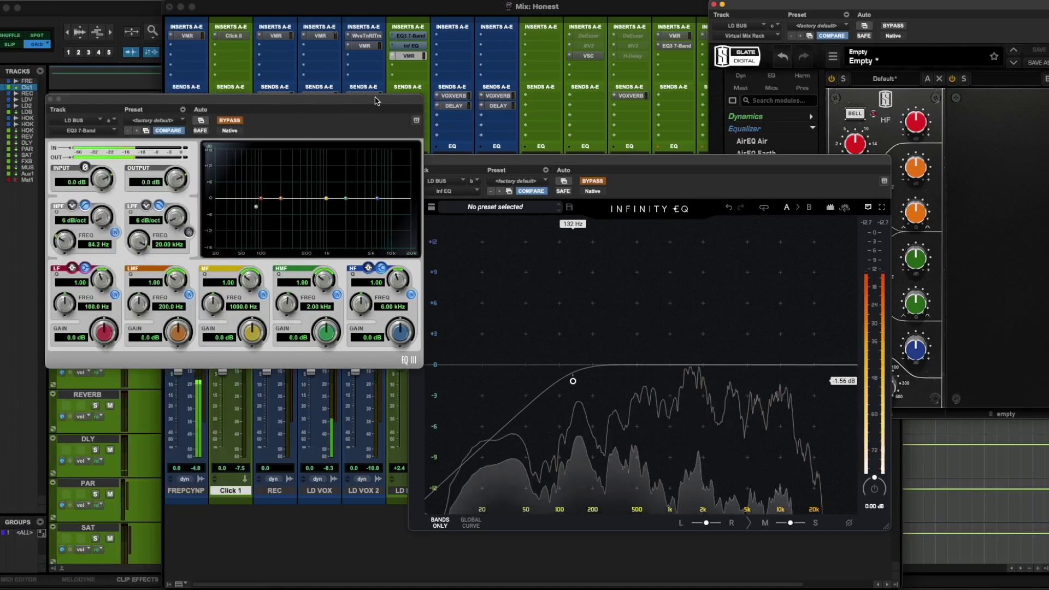
A/B the LD BUS inserts, ending with EQ3 7-Band active while Infinity EQ and the Slate rack stay bypassed
{"action": "left_click", "coordinate": [408, 46], "text": "super"}
{"action": "left_click", "coordinate": [411, 56], "text": "super"}
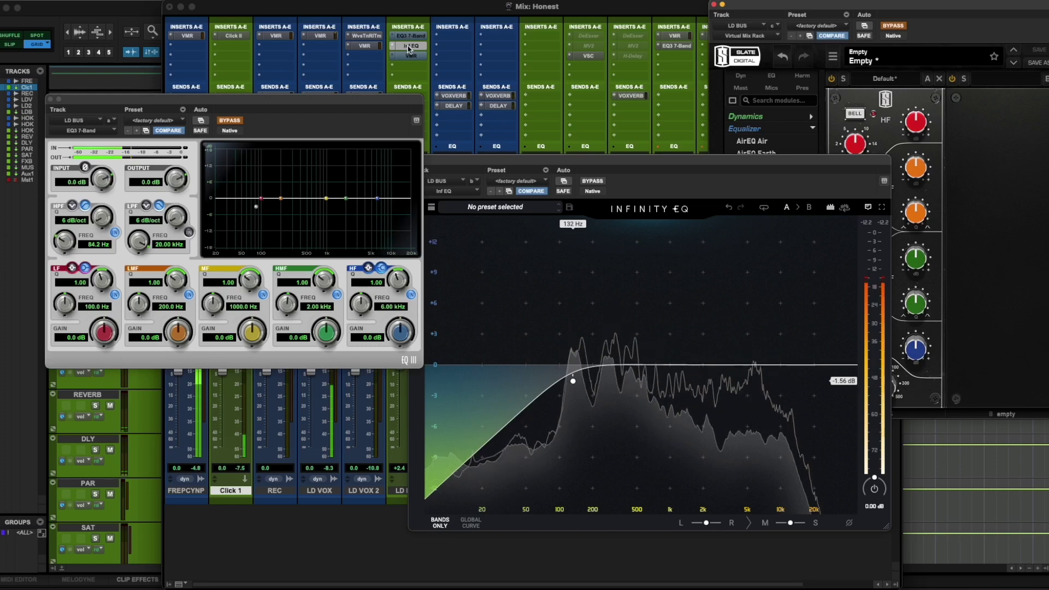
{"action": "left_click", "coordinate": [408, 46], "text": "super"}
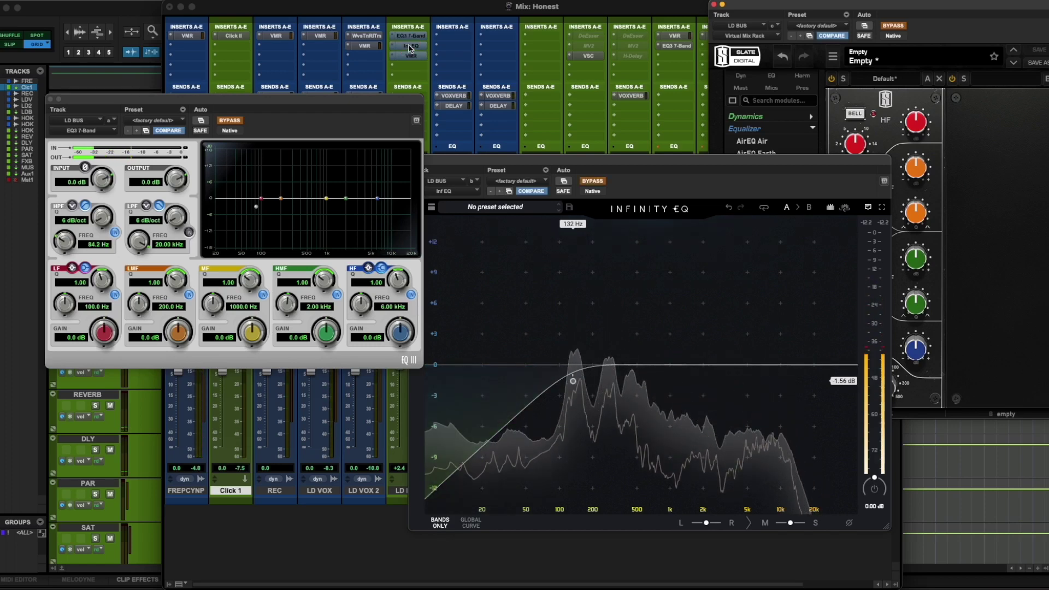
{"action": "left_click", "coordinate": [407, 36], "text": "super"}
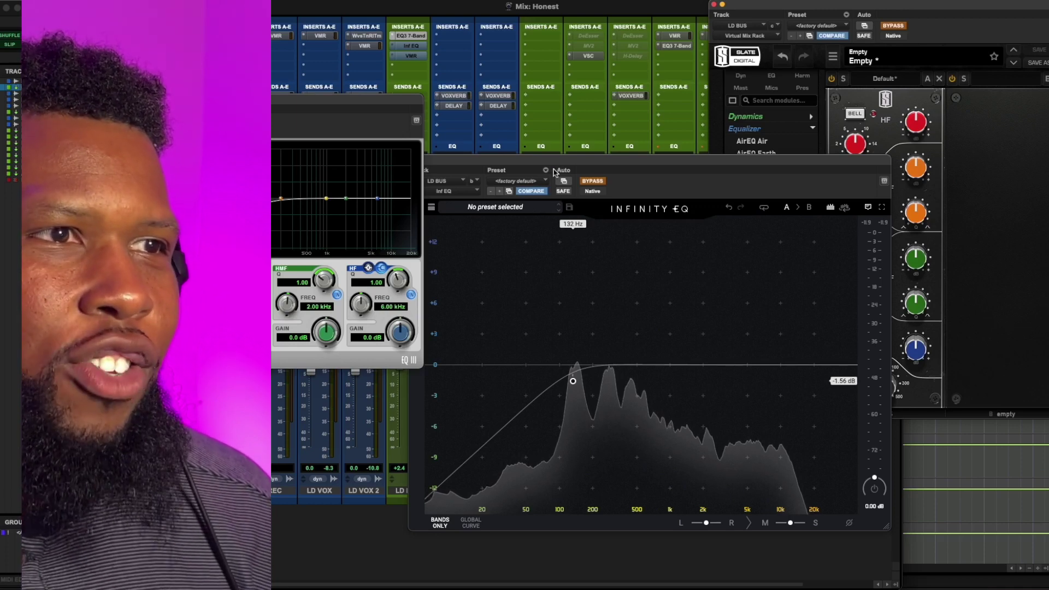
Close the Infinity EQ and Slate rack plugin windows
{"action": "left_click_drag", "start_coordinate": [505, 160], "coordinate": [705, 134]}
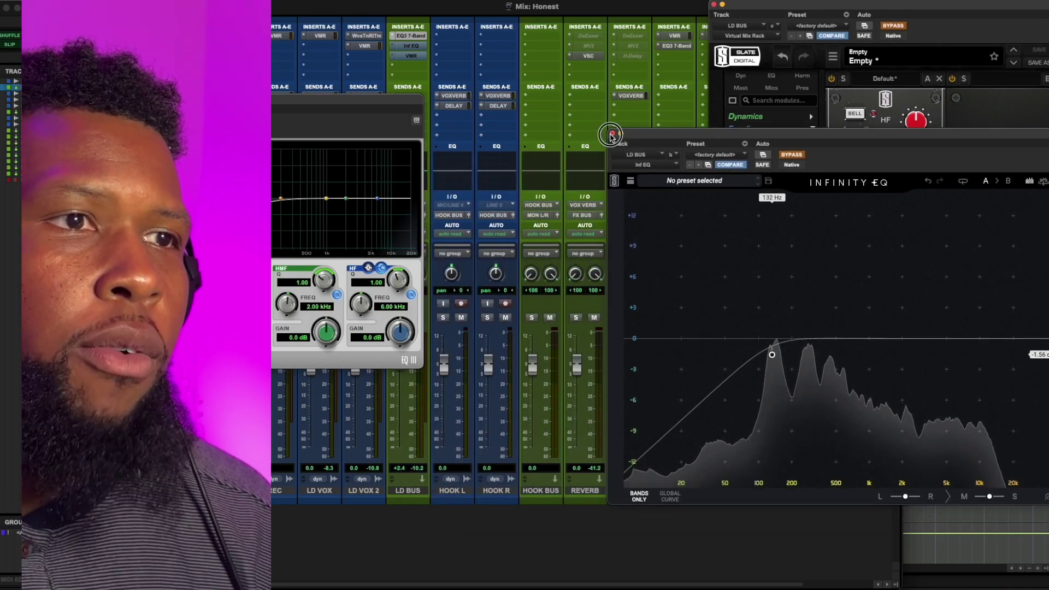
{"action": "left_click", "coordinate": [612, 133]}
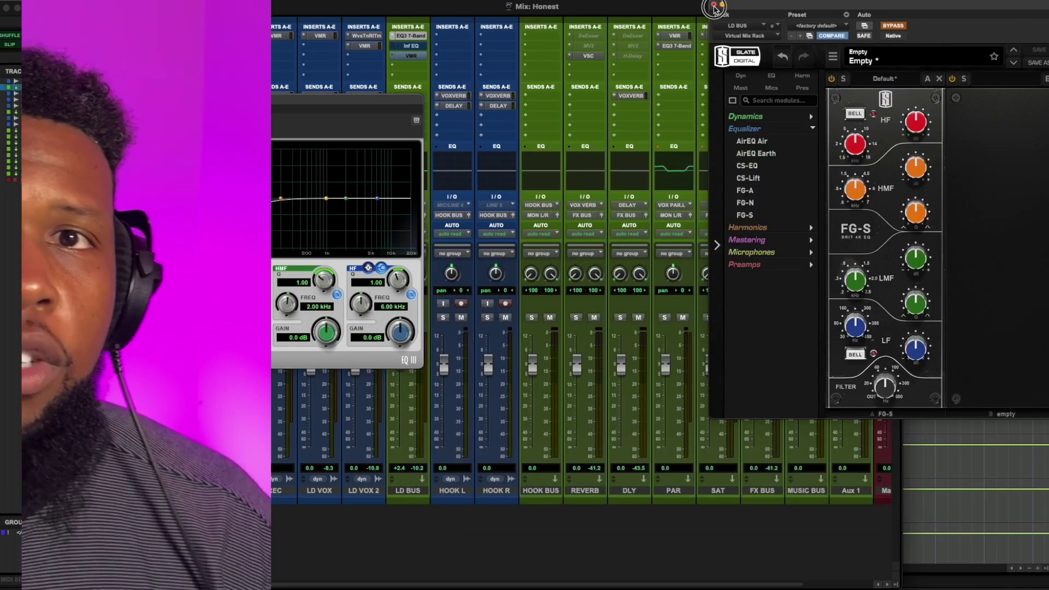
{"action": "left_click", "coordinate": [714, 5]}
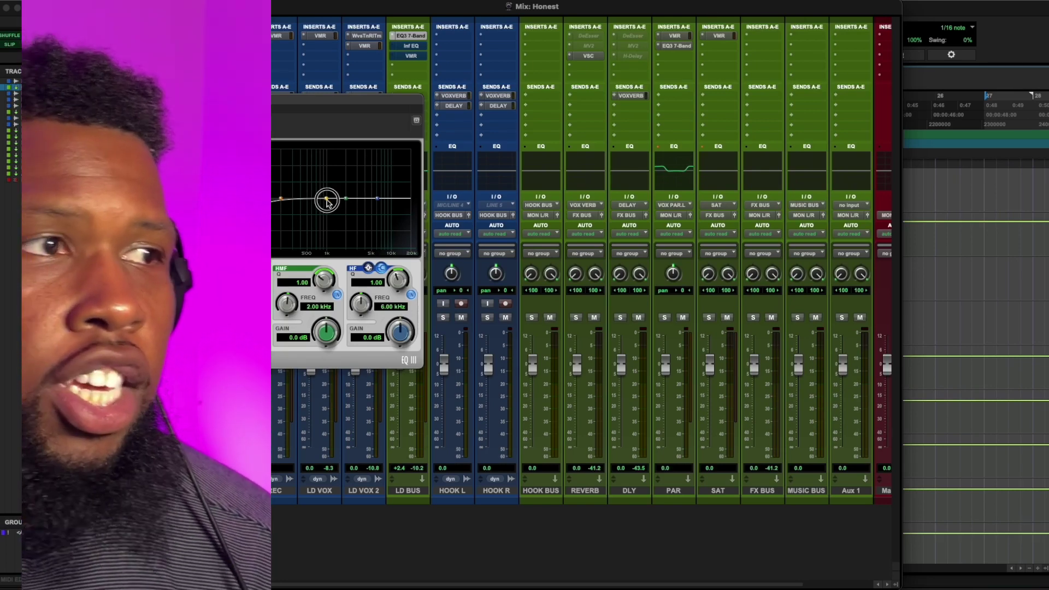
Boost a narrow EQ3 mid band by 10.3 dB and sweep it to about 297 Hz during playback
{"action": "left_click_drag", "start_coordinate": [326, 201], "coordinate": [310, 175]}
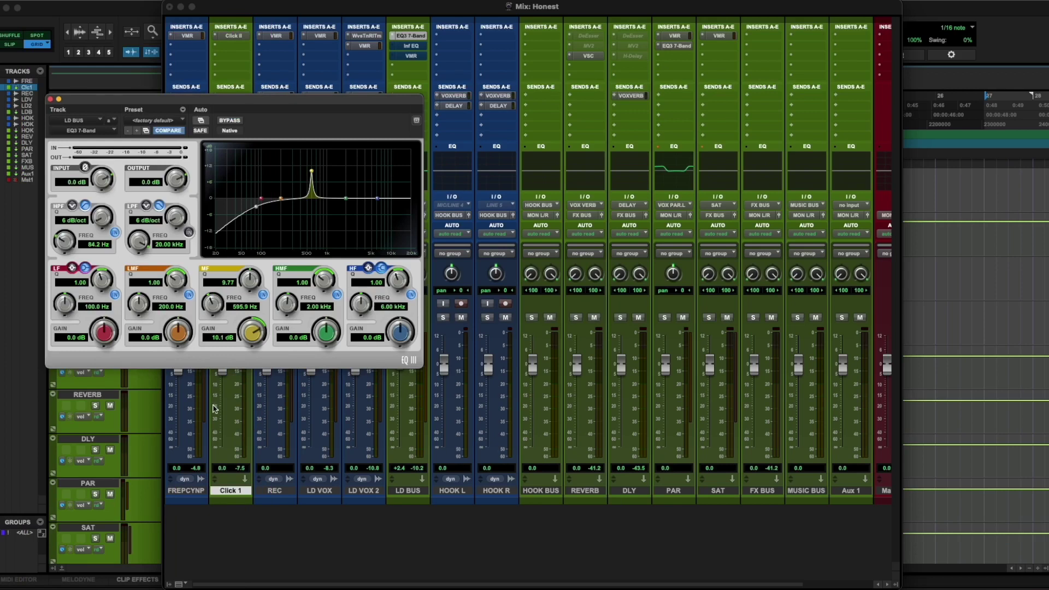
{"action": "key", "text": "space"}
{"action": "left_click_drag", "start_coordinate": [251, 334], "coordinate": [250, 335]}
{"action": "mouse_move", "coordinate": [213, 304]}
{"action": "left_mouse_down"}
{"action": "mouse_move", "coordinate": [207, 383]}
{"action": "mouse_move", "coordinate": [213, 285]}
{"action": "left_mouse_up"}
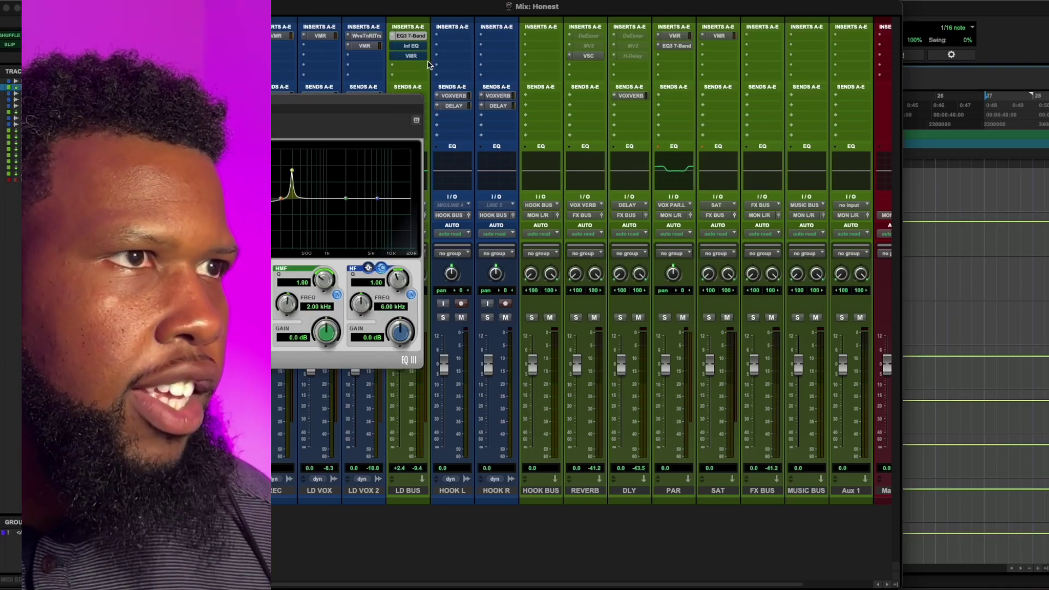
Add a narrow Infinity EQ bell boosting 10.6 dB at 295 Hz on LD BUS
{"action": "left_click", "coordinate": [408, 47]}
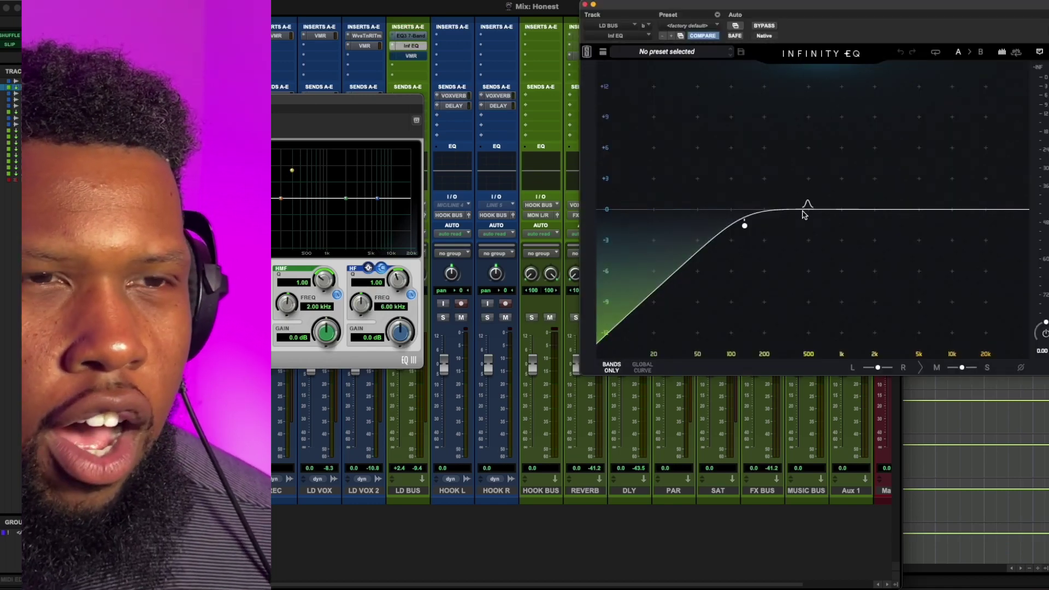
{"action": "left_click", "coordinate": [802, 211]}
{"action": "left_click_drag", "start_coordinate": [802, 211], "coordinate": [782, 102]}
{"action": "mouse_move", "coordinate": [830, 140]}
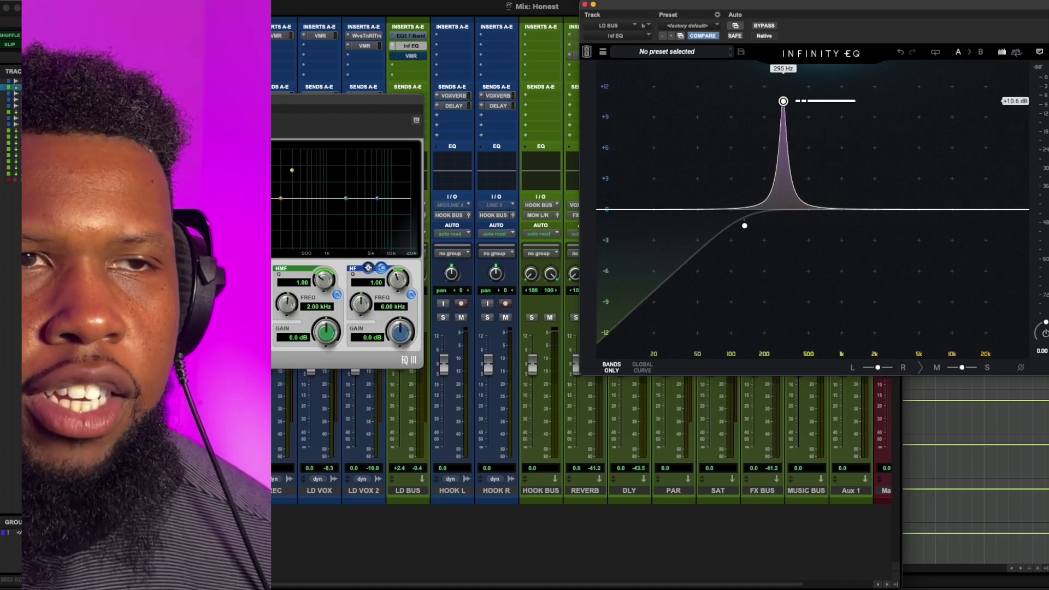
Play back and solo the 295 Hz band to hear it alone
{"action": "key", "text": "space"}
{"action": "left_click", "coordinate": [781, 84]}
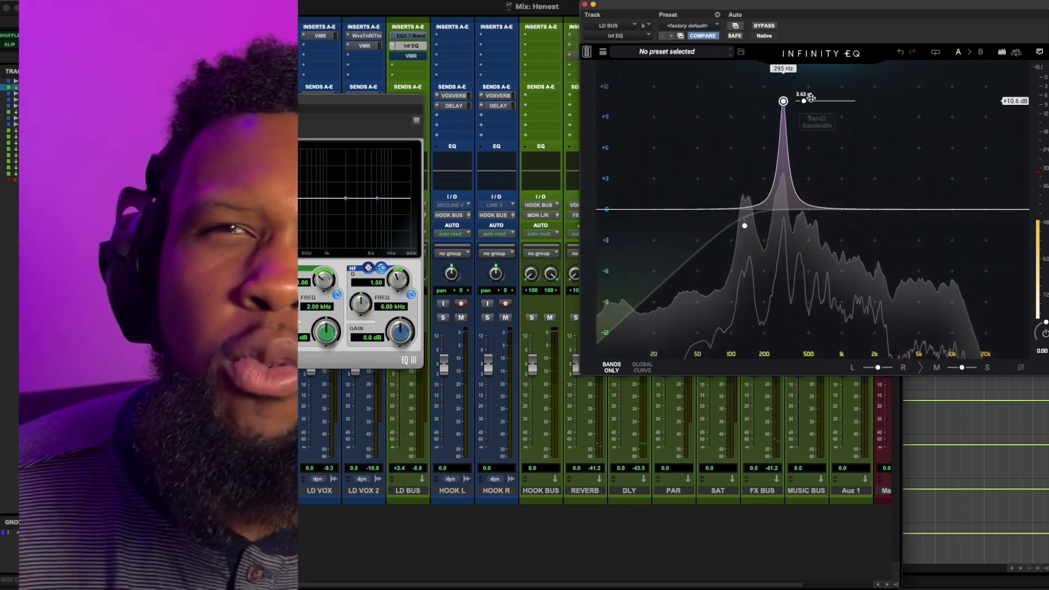
{"action": "mouse_move", "coordinate": [805, 104]}
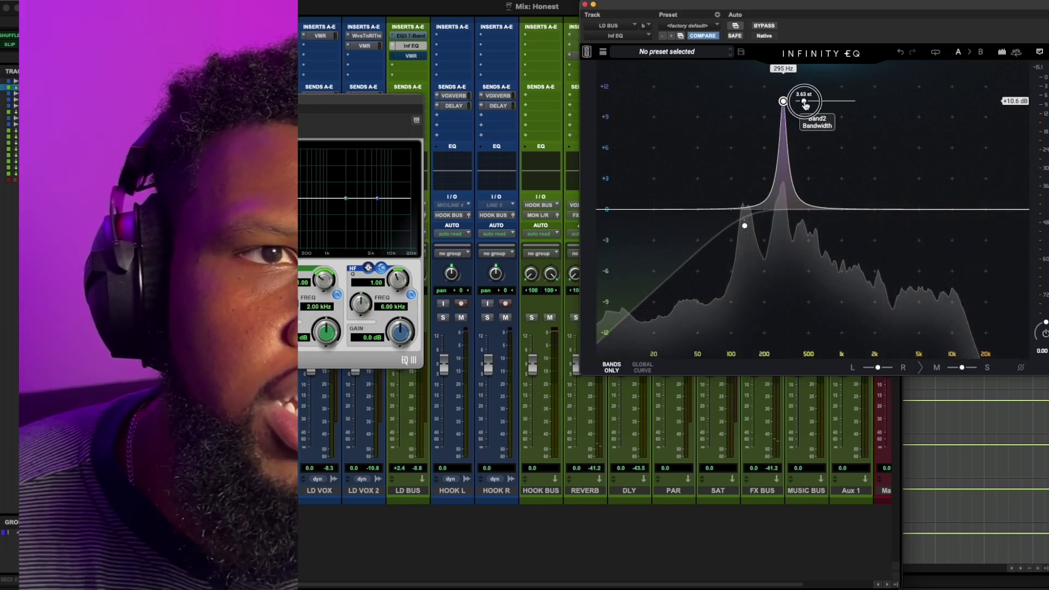
Widen the 295 Hz band and turn it into a cut of about -3.03 dB
{"action": "left_click_drag", "start_coordinate": [804, 101], "coordinate": [815, 104]}
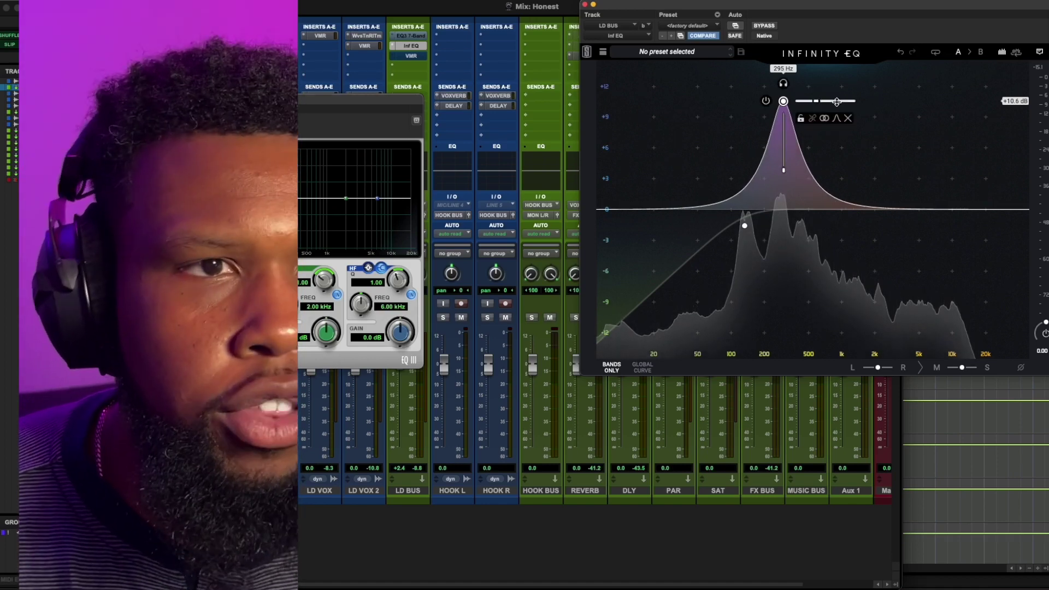
{"action": "left_click_drag", "start_coordinate": [784, 101], "coordinate": [783, 232]}
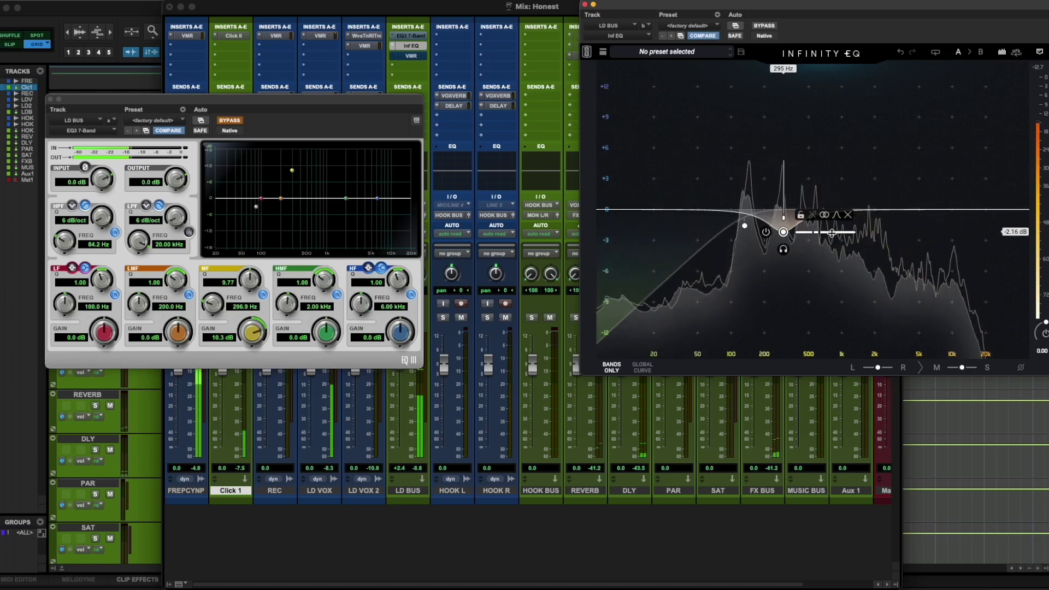
{"action": "mouse_move", "coordinate": [832, 233]}
{"action": "left_mouse_down"}
{"action": "mouse_move", "coordinate": [820, 229]}
{"action": "mouse_move", "coordinate": [828, 233]}
{"action": "left_mouse_up"}
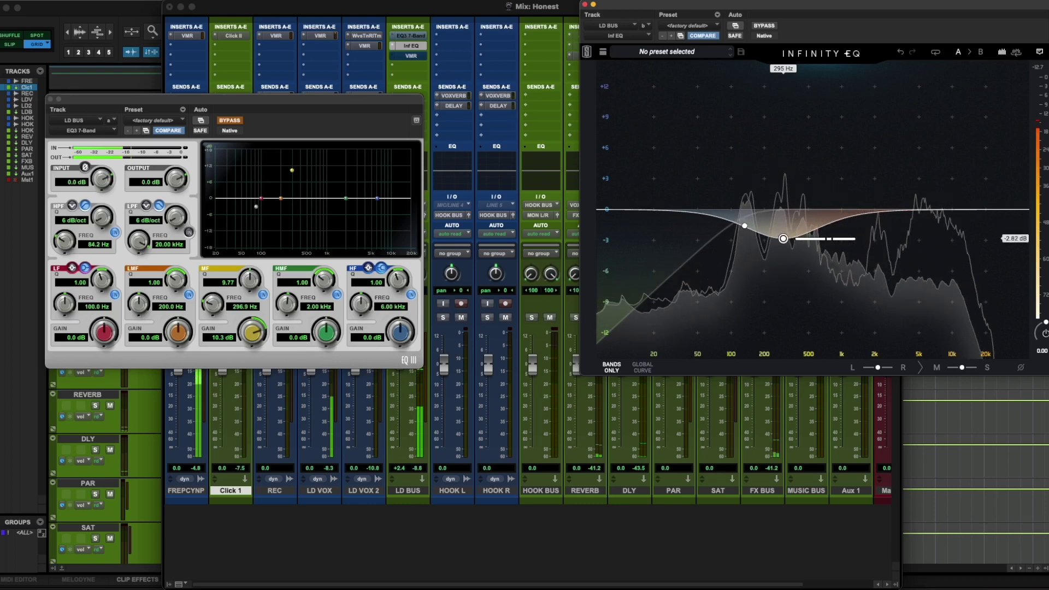
{"action": "left_click_drag", "start_coordinate": [829, 239], "coordinate": [816, 244]}
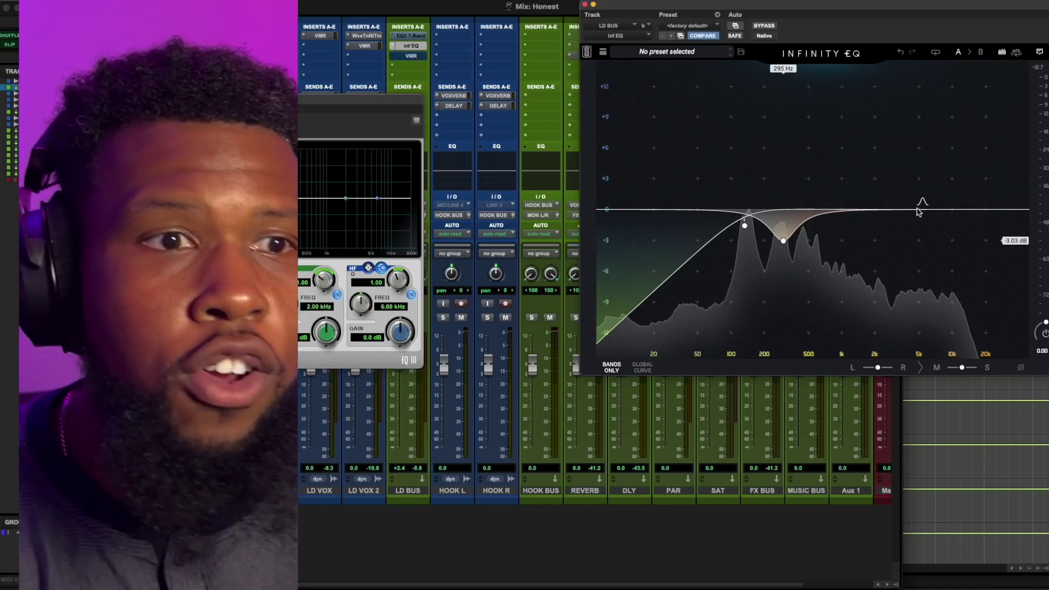
{"action": "mouse_move", "coordinate": [722, 246]}
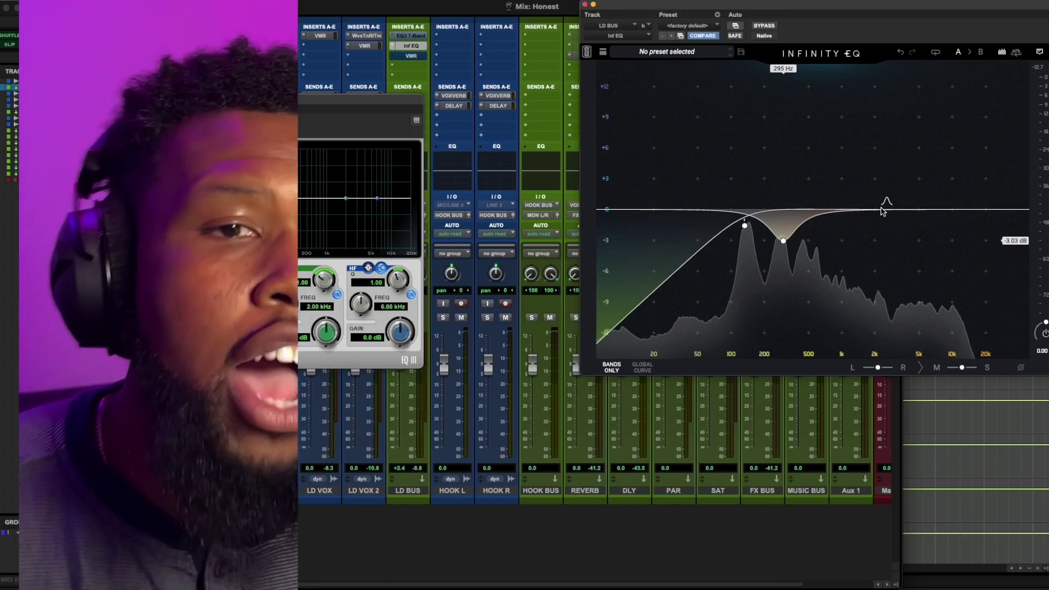
Add a +2.21 dB high shelf at 11.3 kHz with 26 dB/Oct slope, comparing it bypassed
{"action": "left_click", "coordinate": [957, 208]}
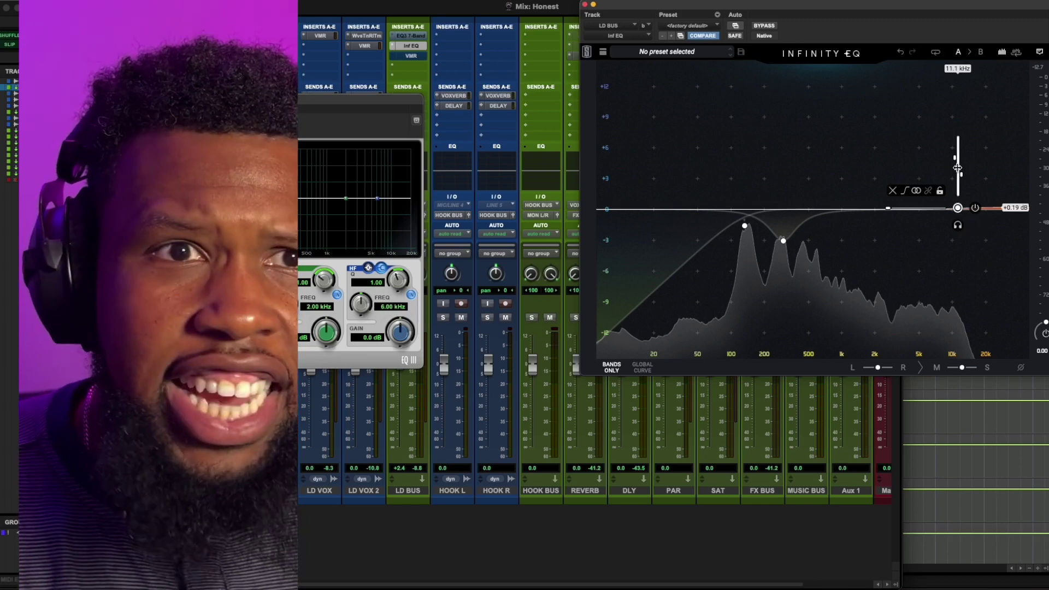
{"action": "left_click_drag", "start_coordinate": [957, 170], "coordinate": [931, 170]}
{"action": "left_click_drag", "start_coordinate": [932, 208], "coordinate": [953, 186]}
{"action": "mouse_move", "coordinate": [889, 178]}
{"action": "left_mouse_down"}
{"action": "mouse_move", "coordinate": [932, 178]}
{"action": "mouse_move", "coordinate": [916, 197]}
{"action": "left_mouse_up"}
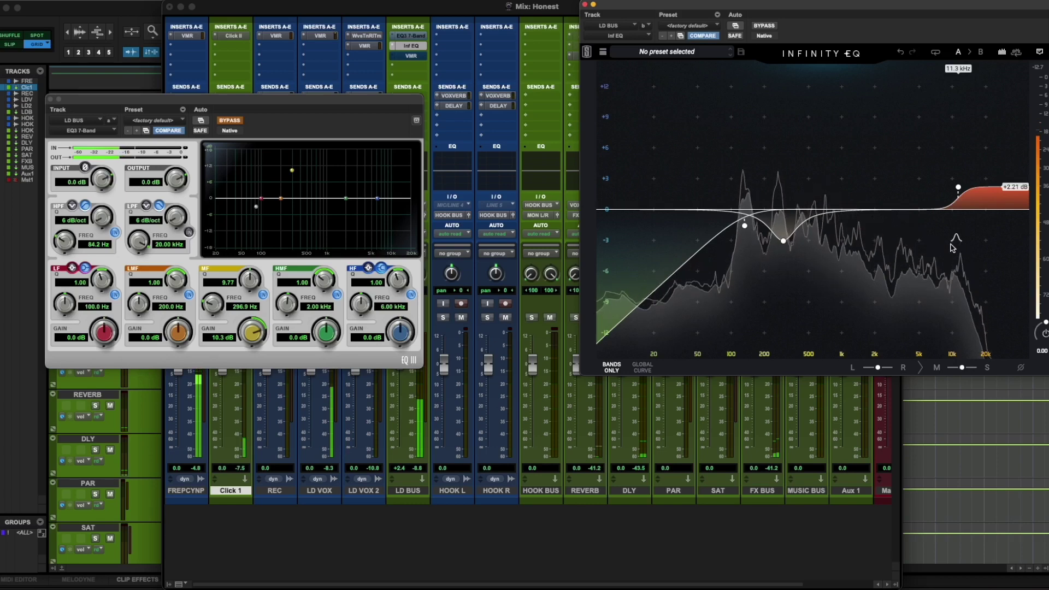
{"action": "left_click", "coordinate": [764, 25]}
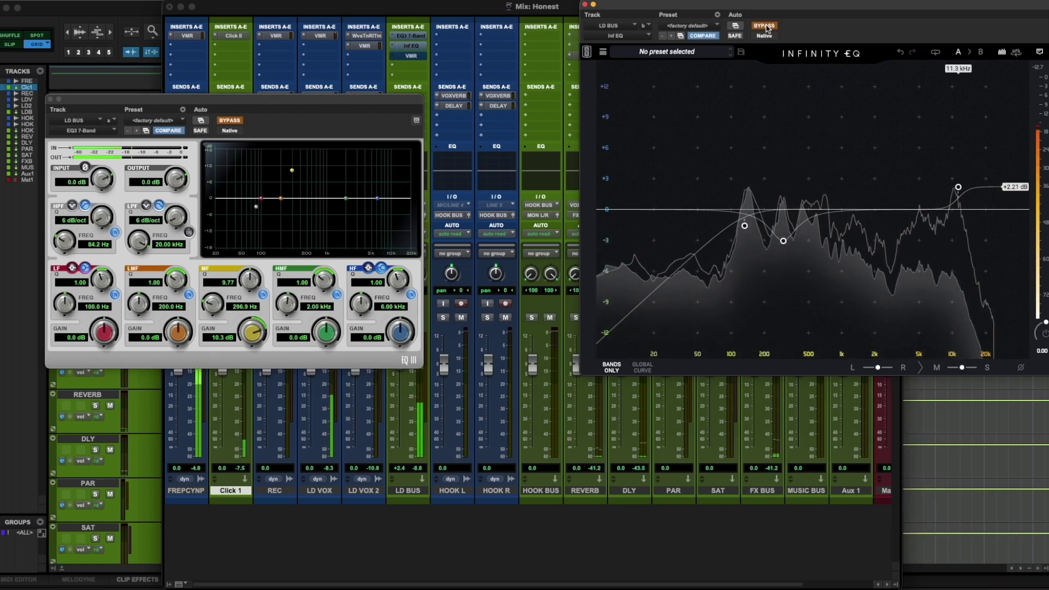
{"action": "left_click", "coordinate": [764, 26]}
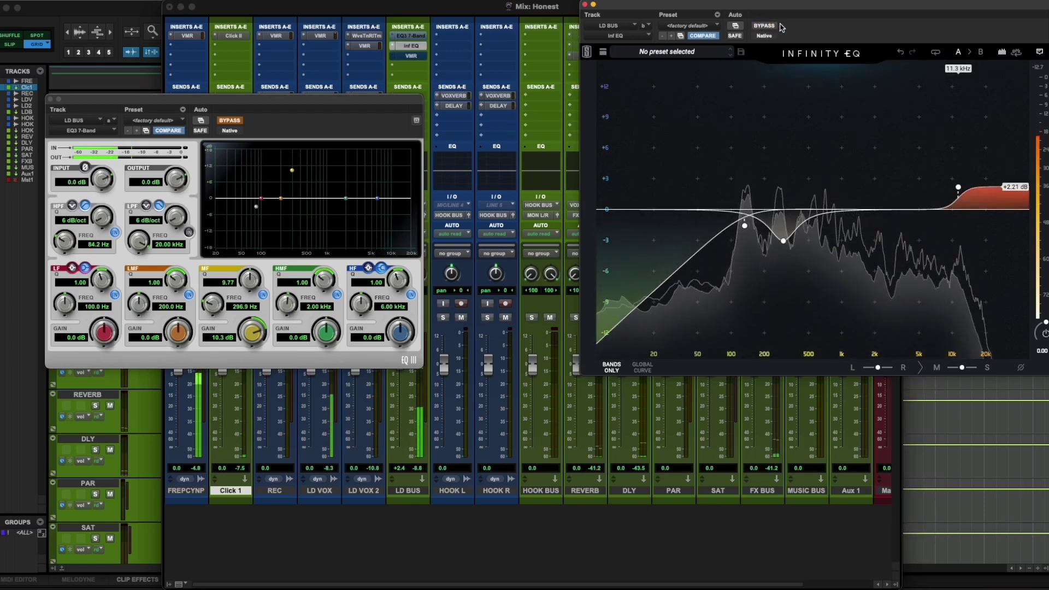